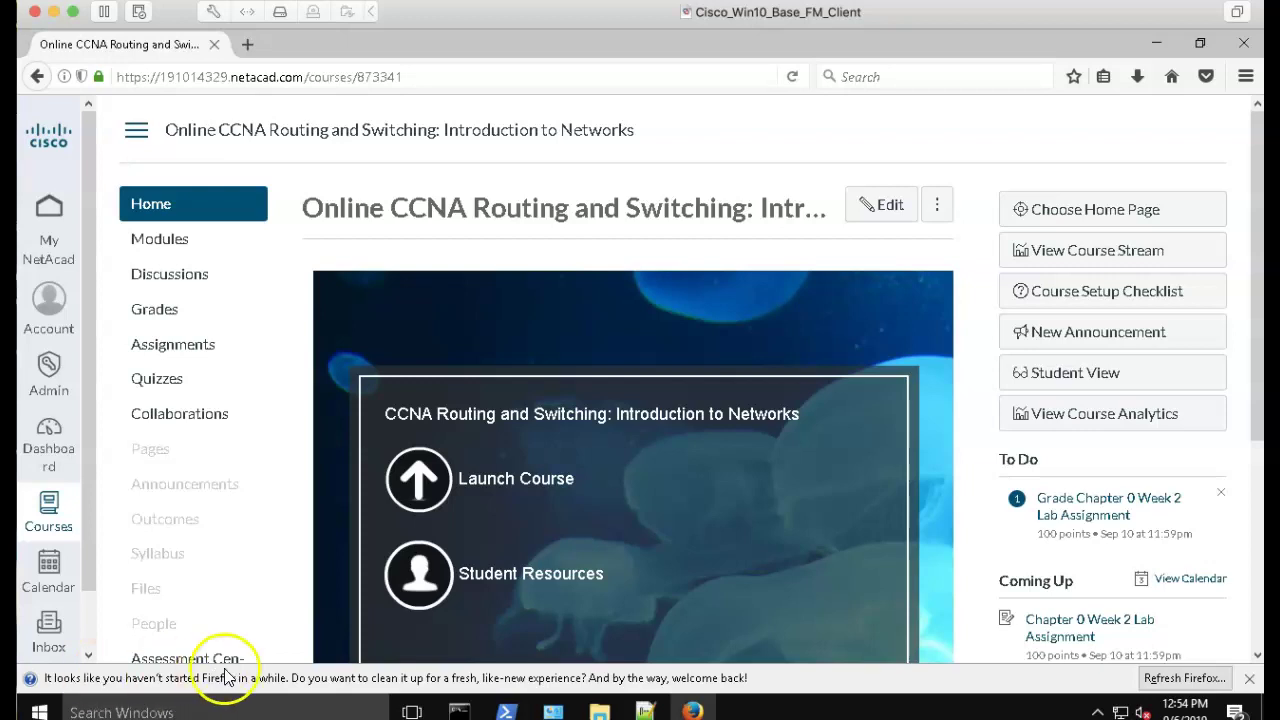
# Open the course's Student Resources page, follow its Packet Tracer link and find the download section.
pyautogui.click(519, 587)
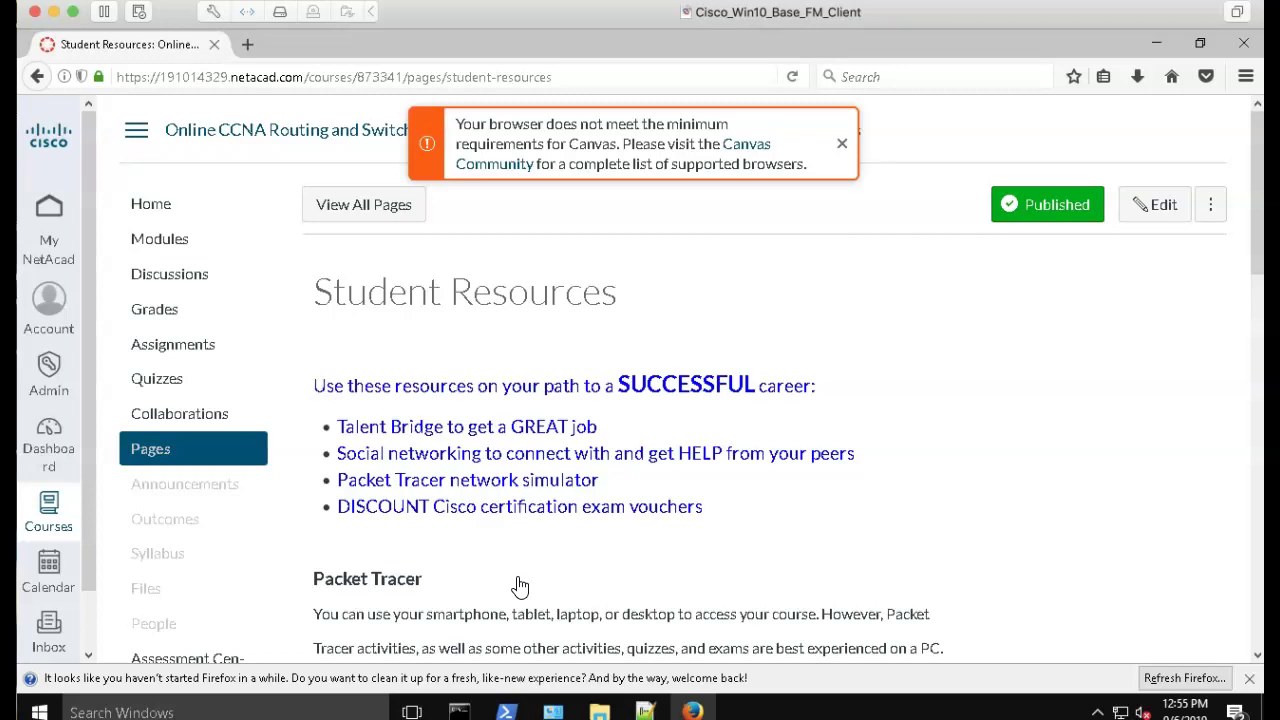
pyautogui.scroll(-2, 519, 587)
pyautogui.click(418, 595)
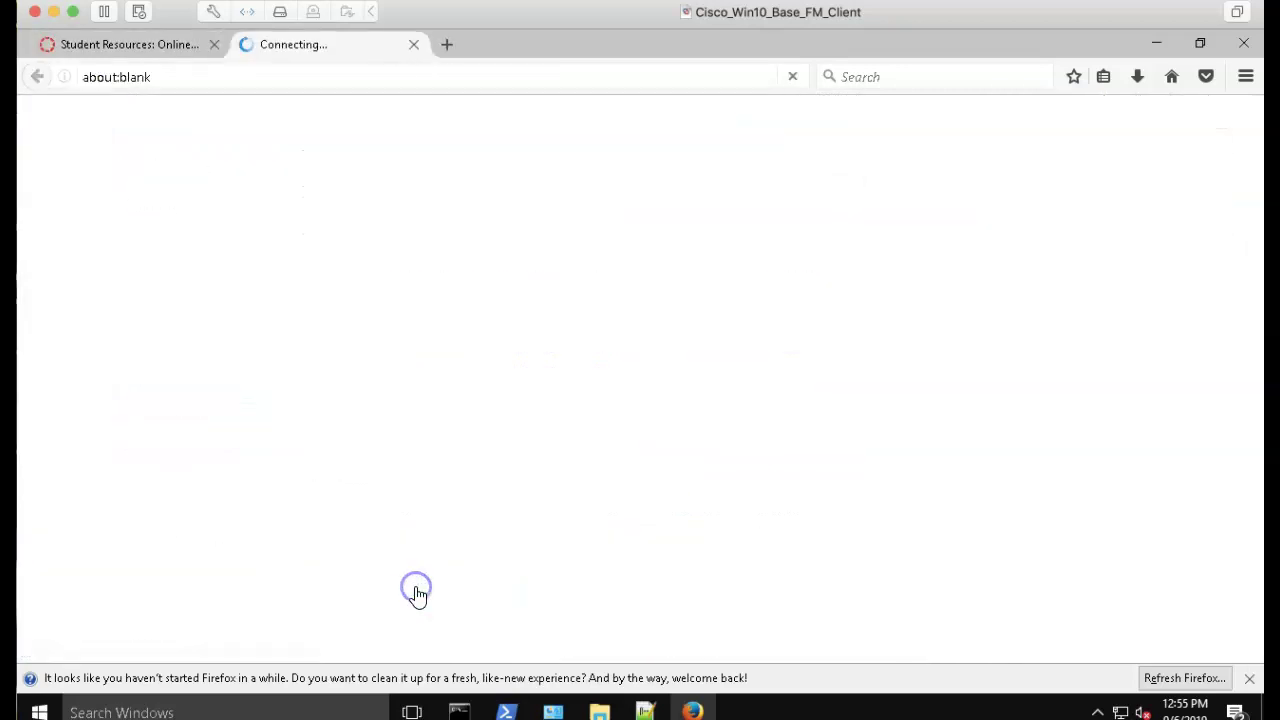
pyautogui.scroll(-4, 418, 597)
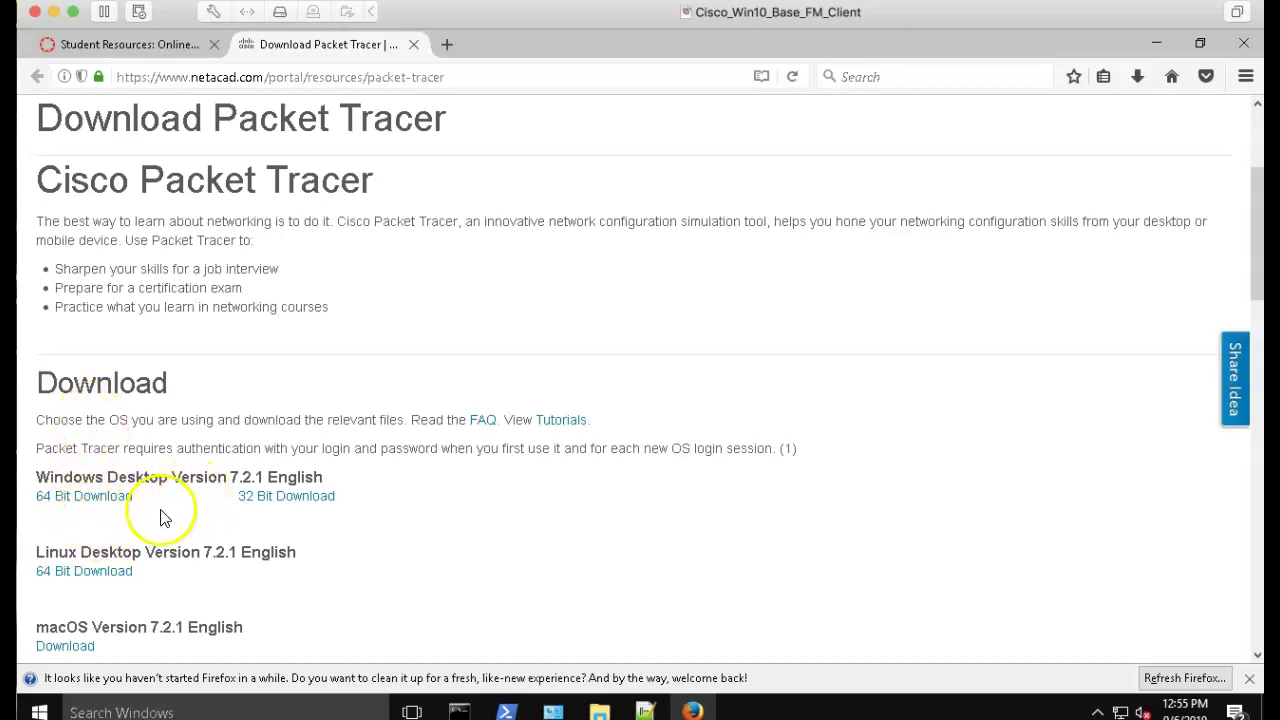
pyautogui.click(84, 497)
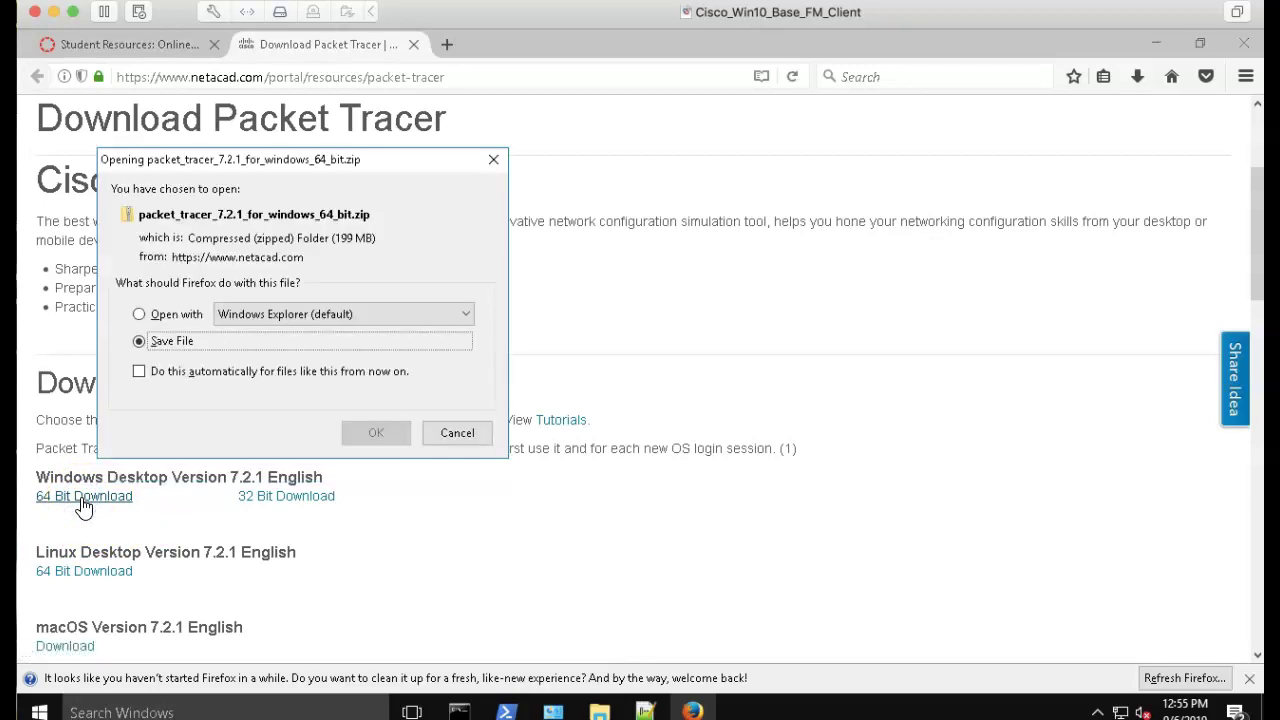
pyautogui.click(355, 440)
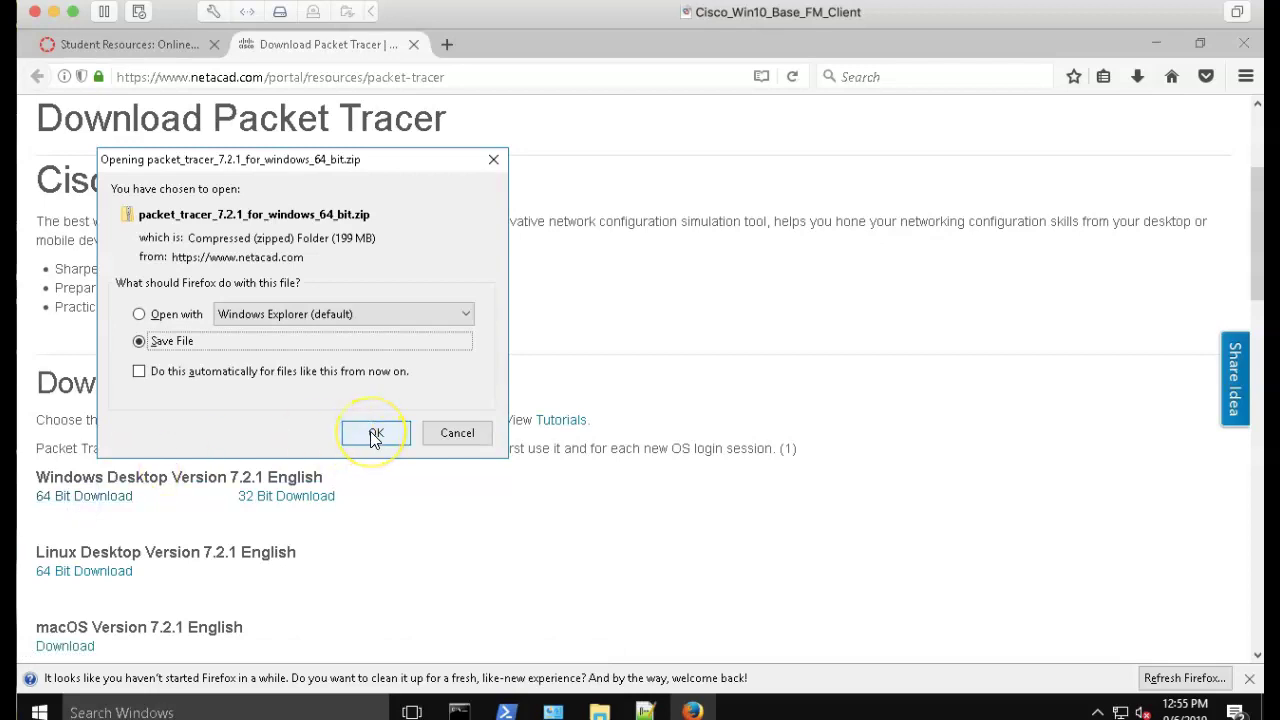
pyautogui.click(440, 446)
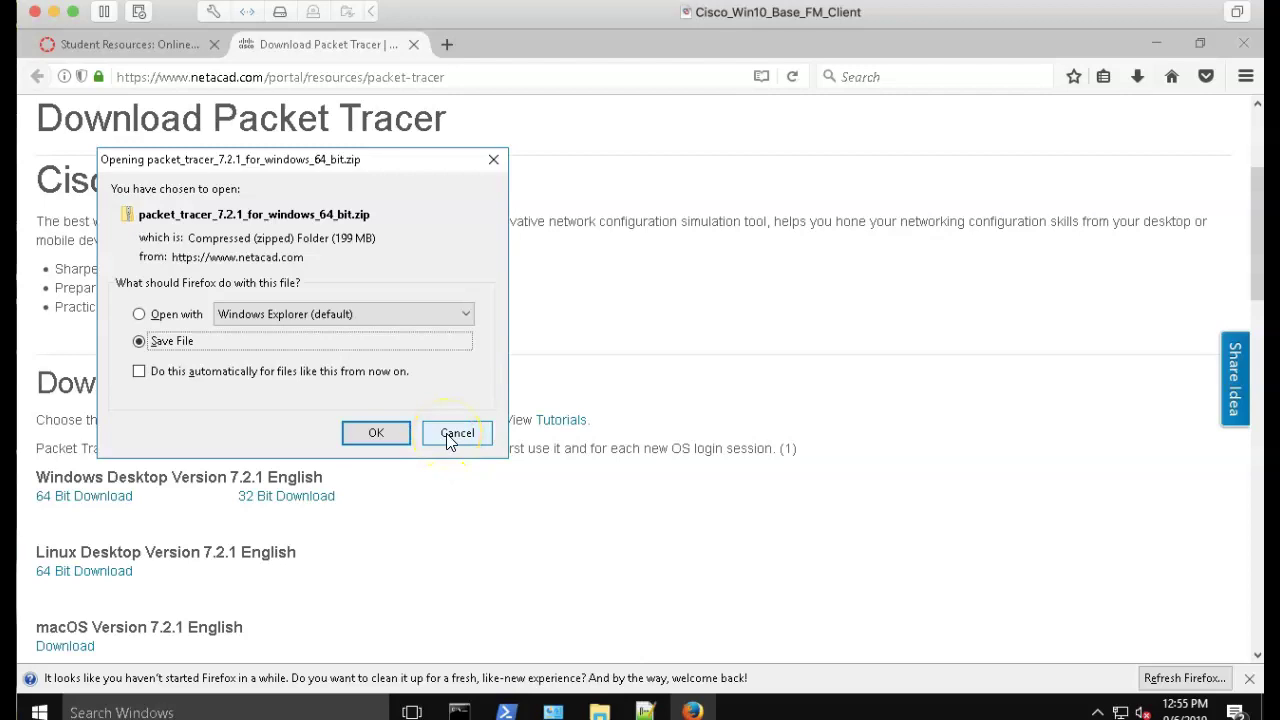
pyautogui.click(455, 433)
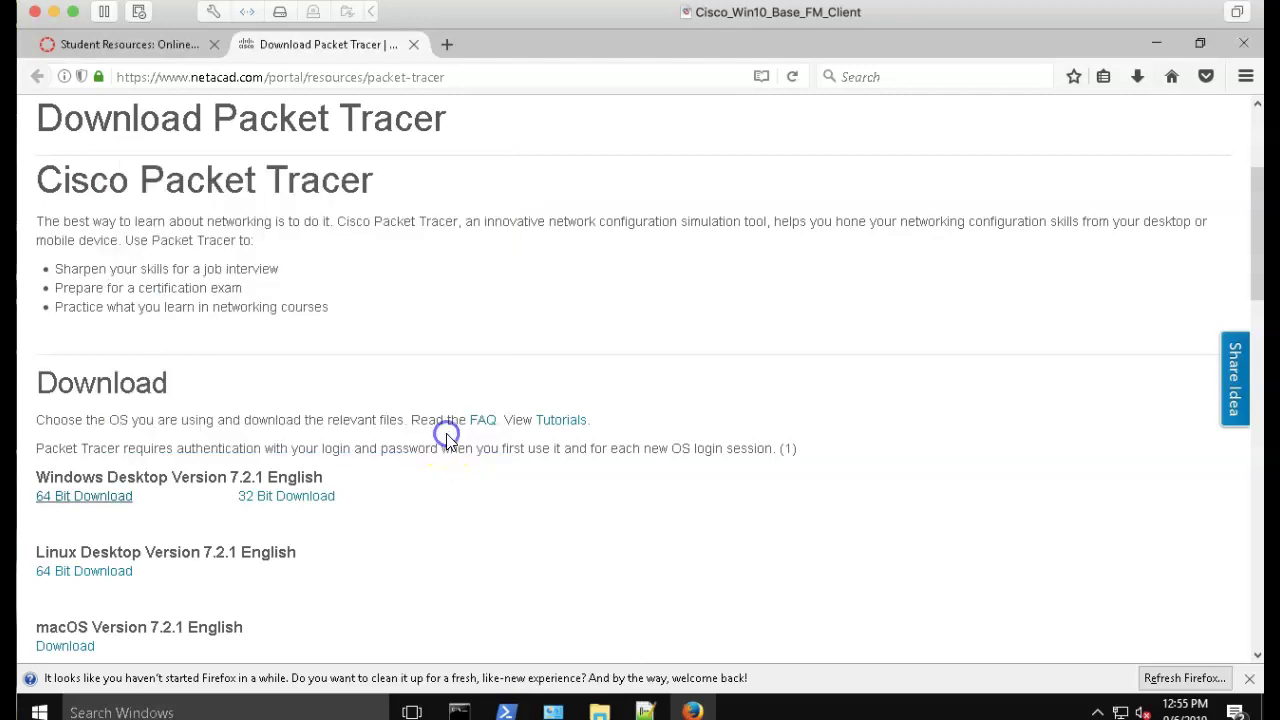
# Minimize the browser and move the packet_tracer_7.2.1_for_windows_64_bit zip file to an open area in the middle of the desktop.
pyautogui.click(1159, 46)
pyautogui.moveTo(495, 66); pyautogui.dragTo(495, 348)
pyautogui.click(411, 294)
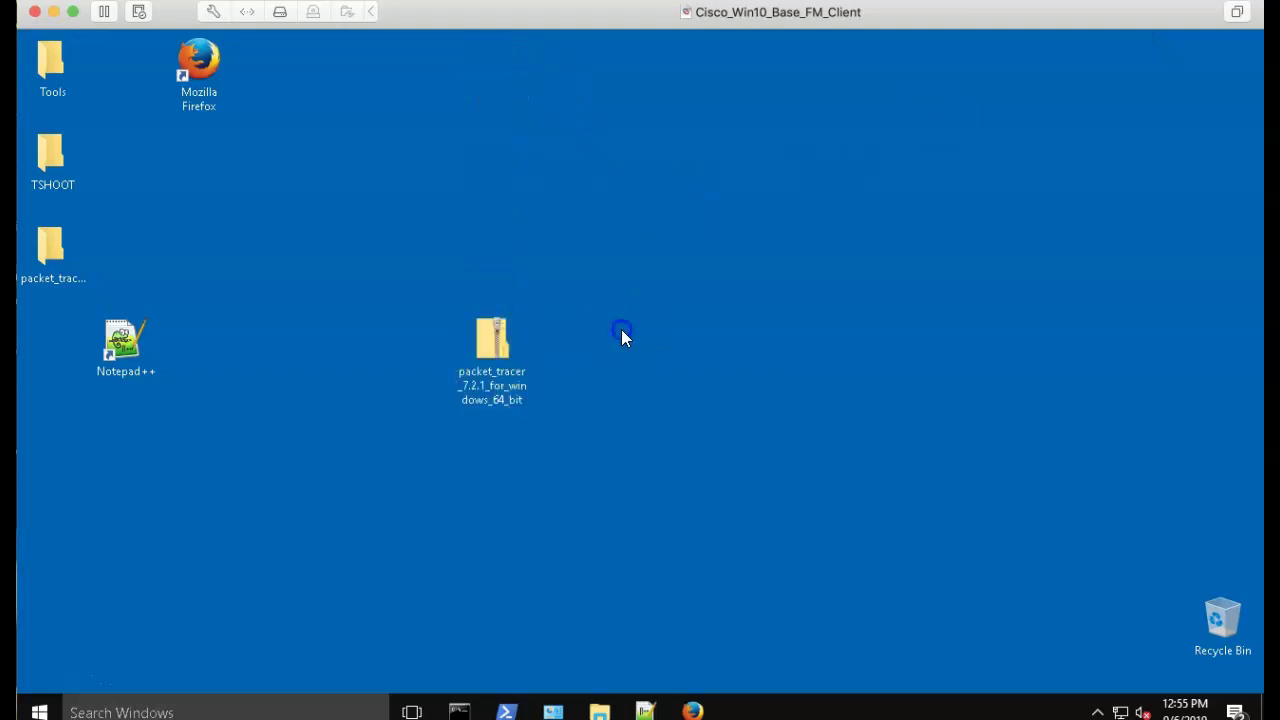
pyautogui.moveTo(392, 280); pyautogui.dragTo(615, 464)
pyautogui.click(640, 440)
pyautogui.click(486, 350)
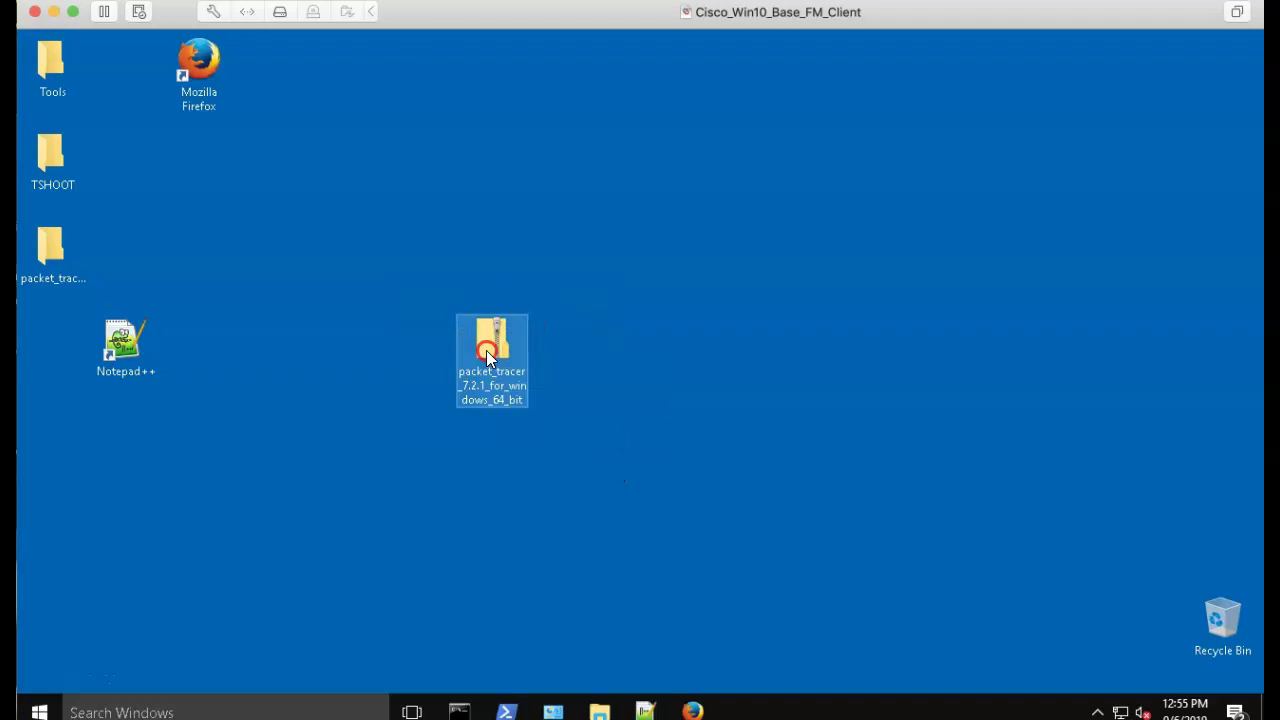
pyautogui.rightClick(486, 350)
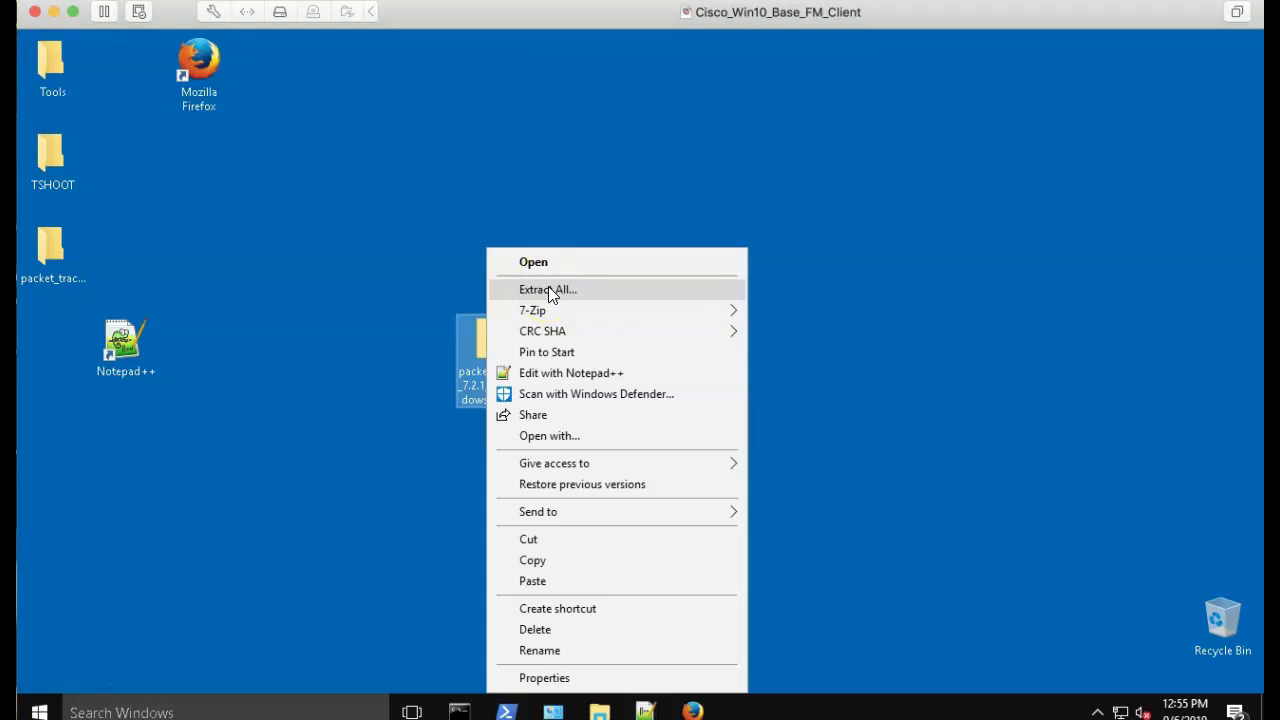
pyautogui.click(487, 213)
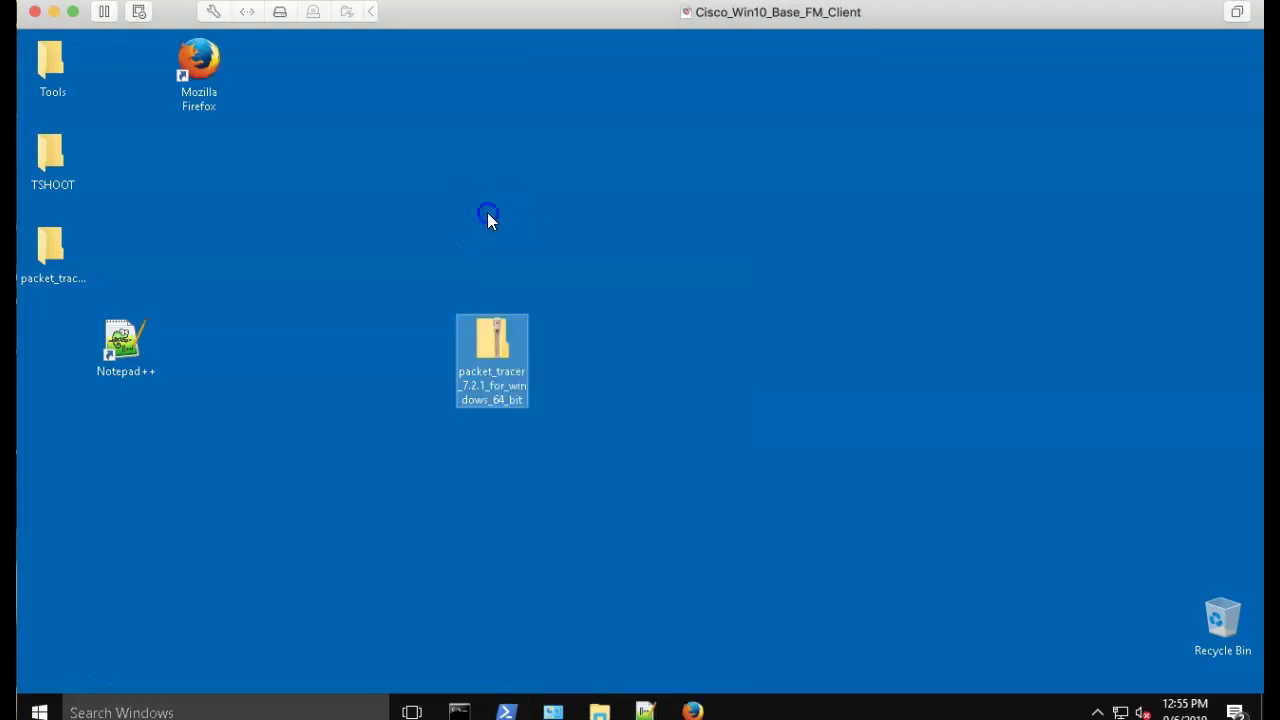
pyautogui.click(280, 295)
# Move the extracted Packet Tracer folder to the middle of the desktop, near the zip file.
pyautogui.moveTo(72, 254); pyautogui.dragTo(672, 222)
pyautogui.click(689, 305)
pyautogui.click(638, 250)
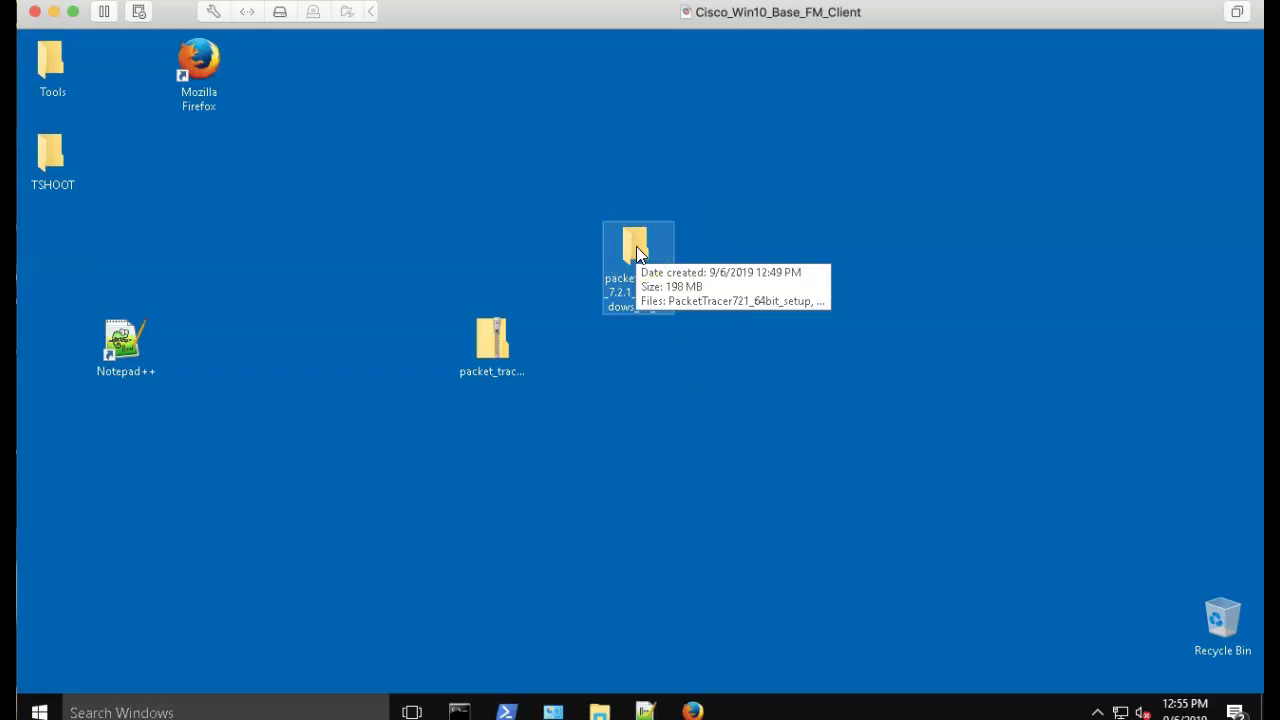
# Run PacketTracer721_64bit_setup from the extracted folder and allow it to make changes to the device.
pyautogui.doubleClick(638, 250)
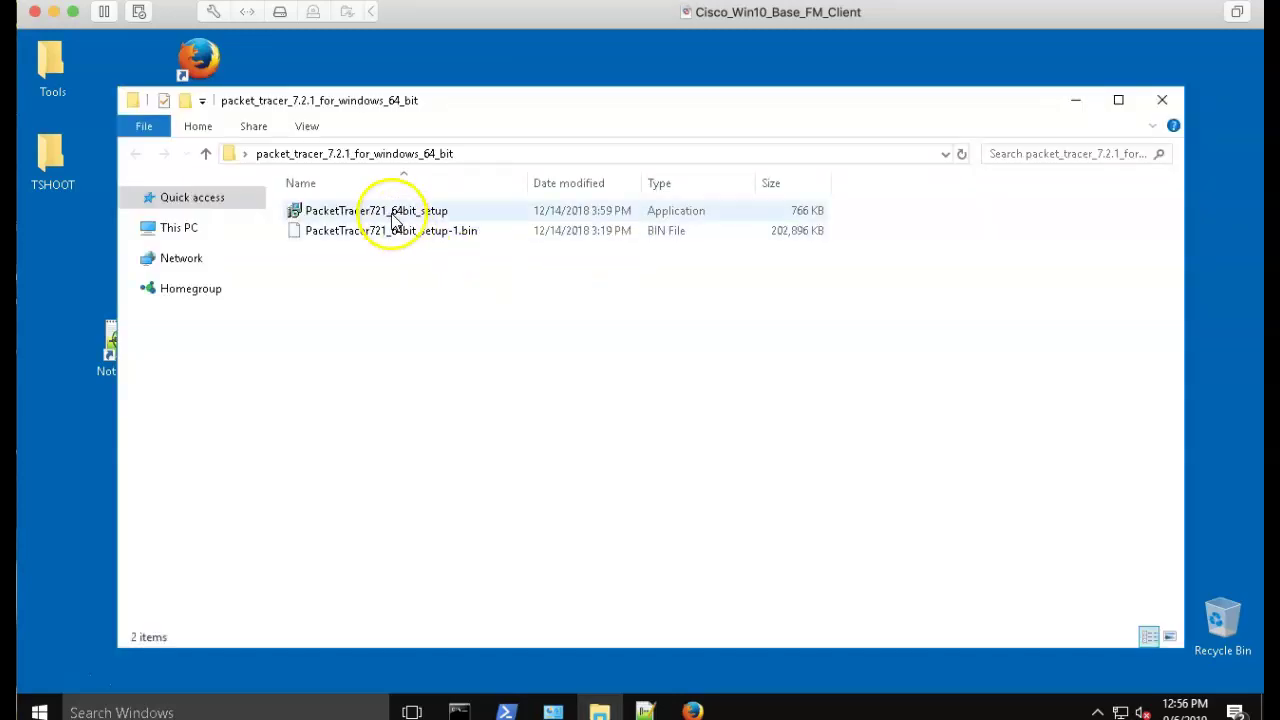
pyautogui.doubleClick(393, 213)
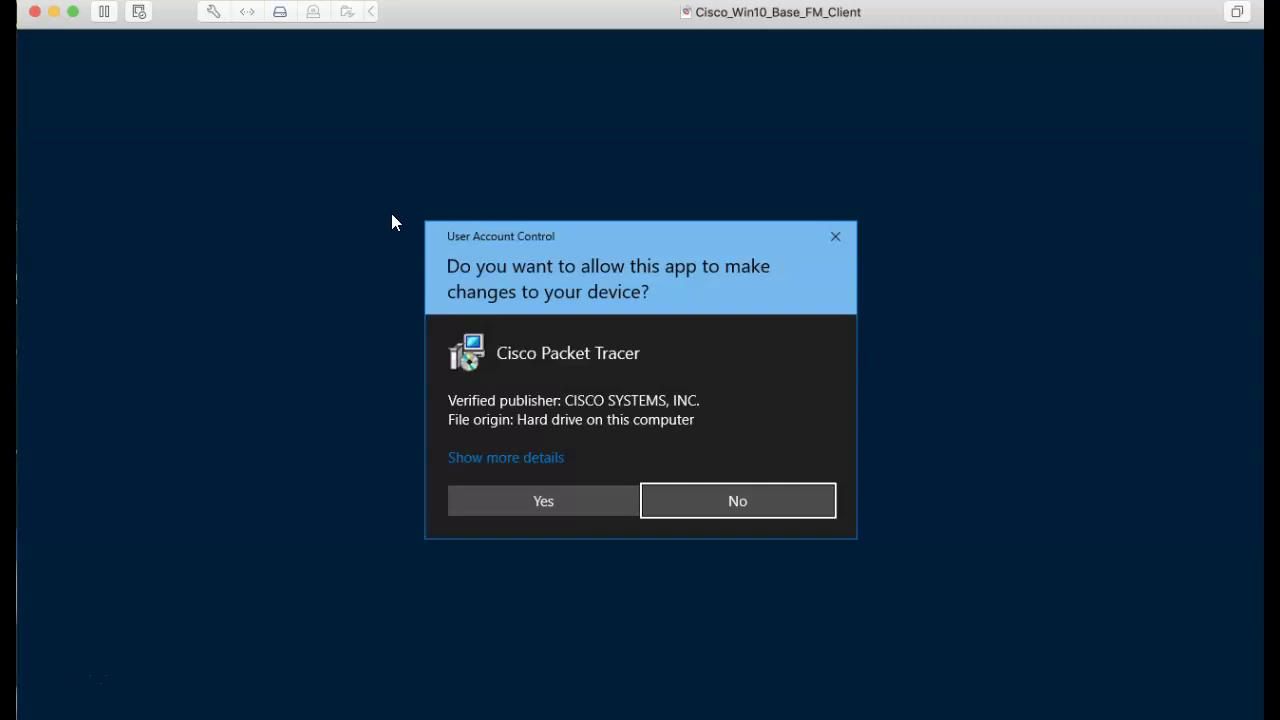
pyautogui.click(521, 494)
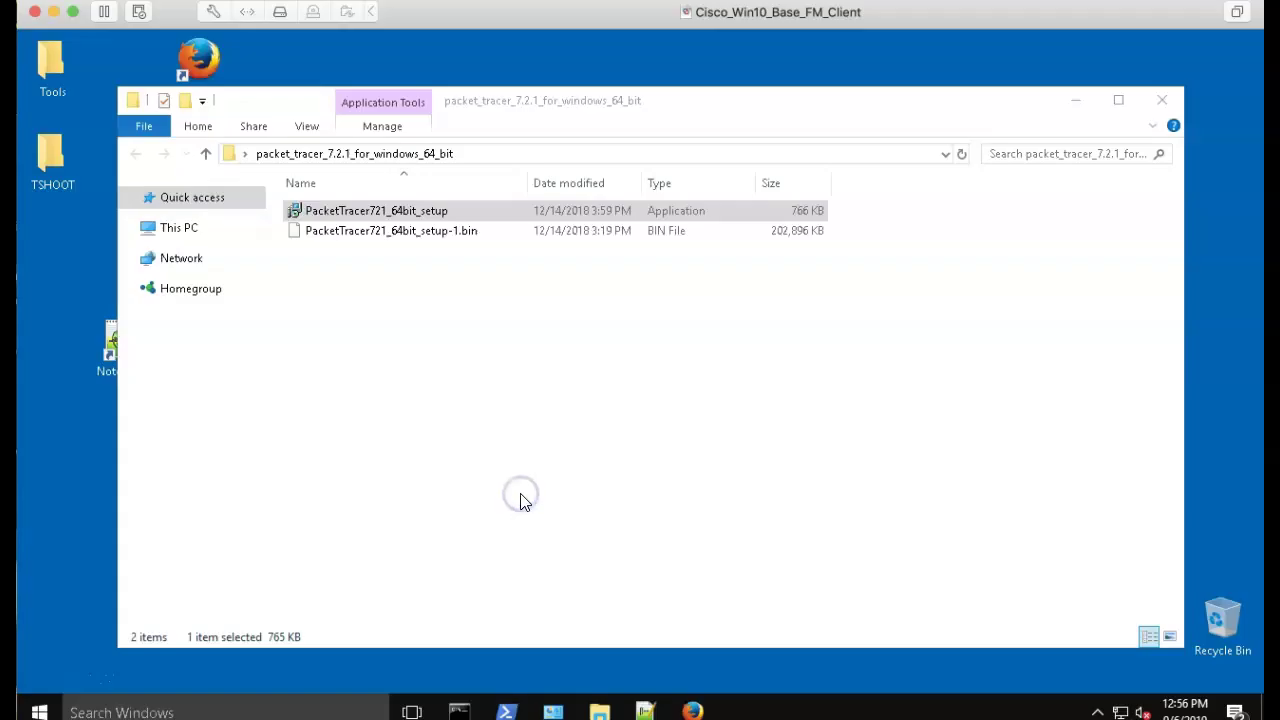
# Accept the license agreement and install Packet Tracer with the default destination, Start Menu folder and desktop shortcut.
pyautogui.click(490, 465)
pyautogui.click(748, 524)
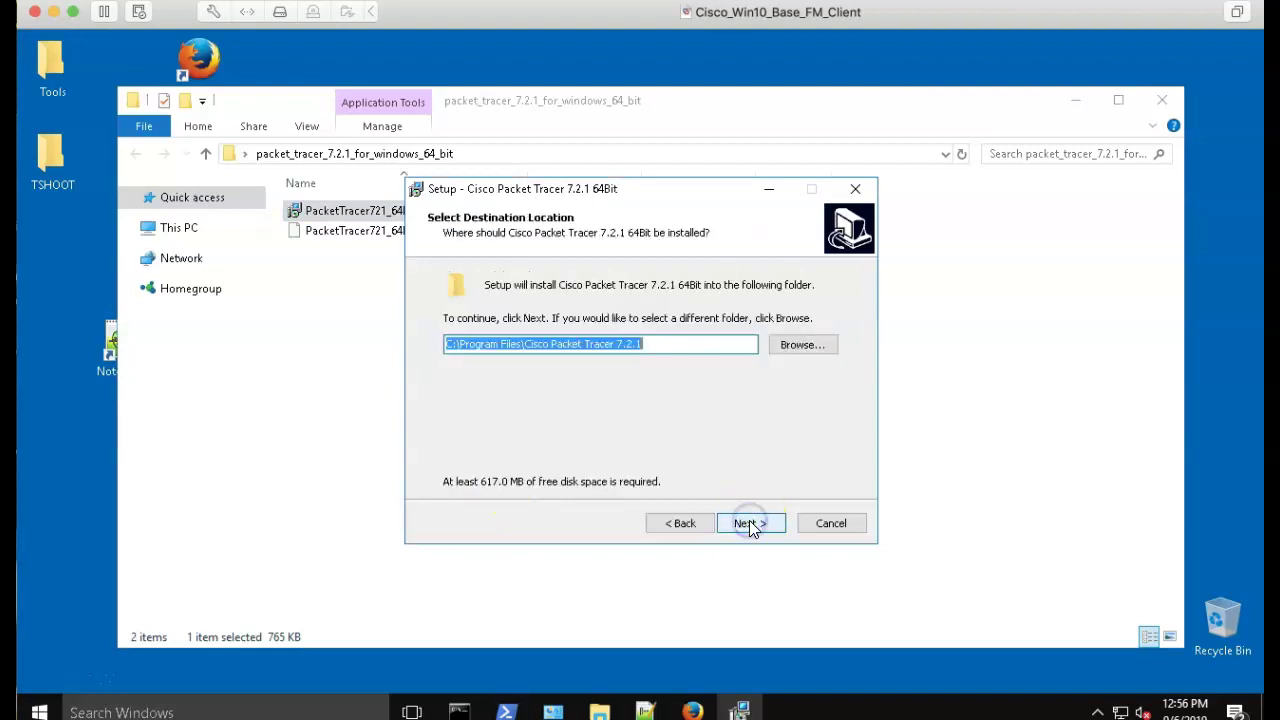
pyautogui.click(750, 524)
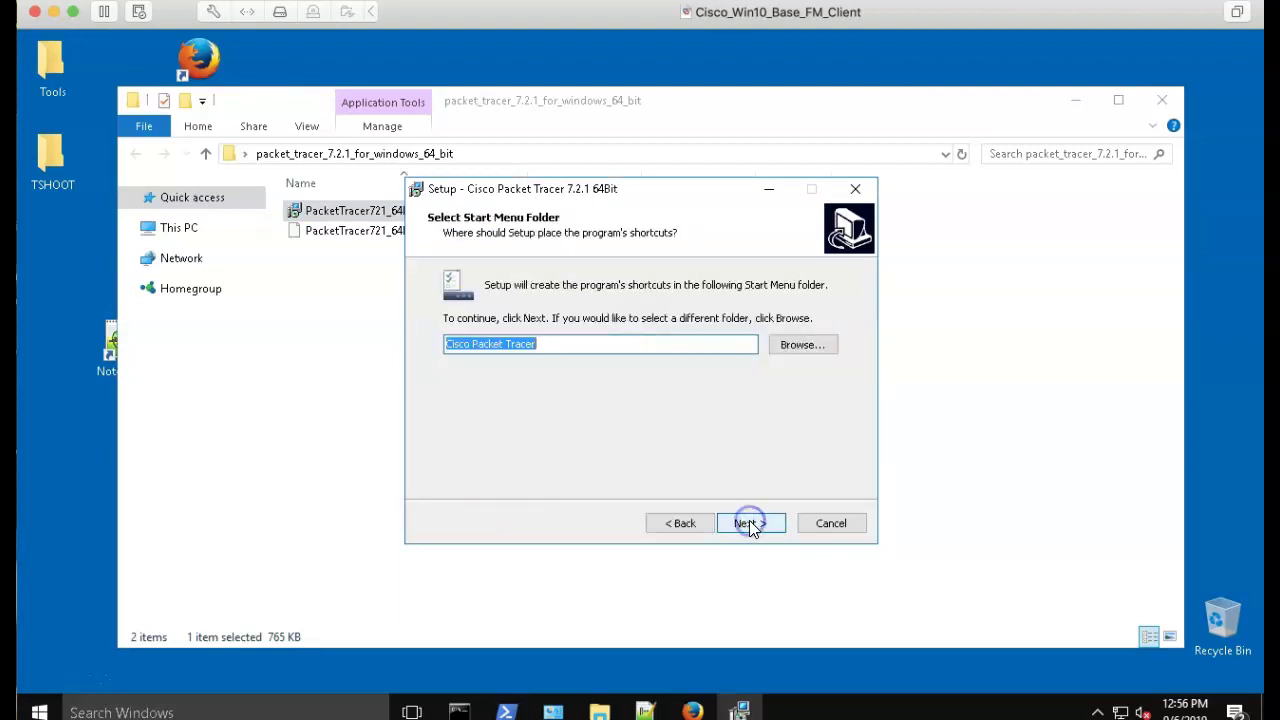
pyautogui.click(750, 524)
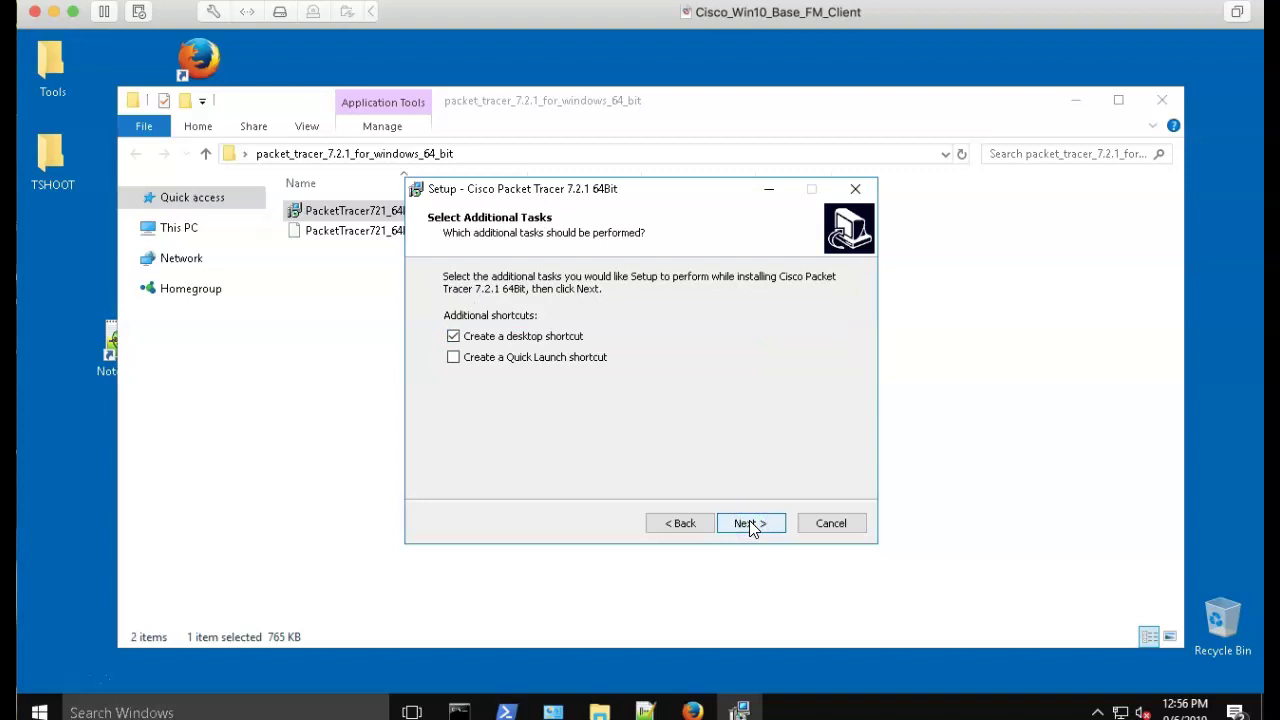
pyautogui.click(750, 524)
pyautogui.click(750, 524)
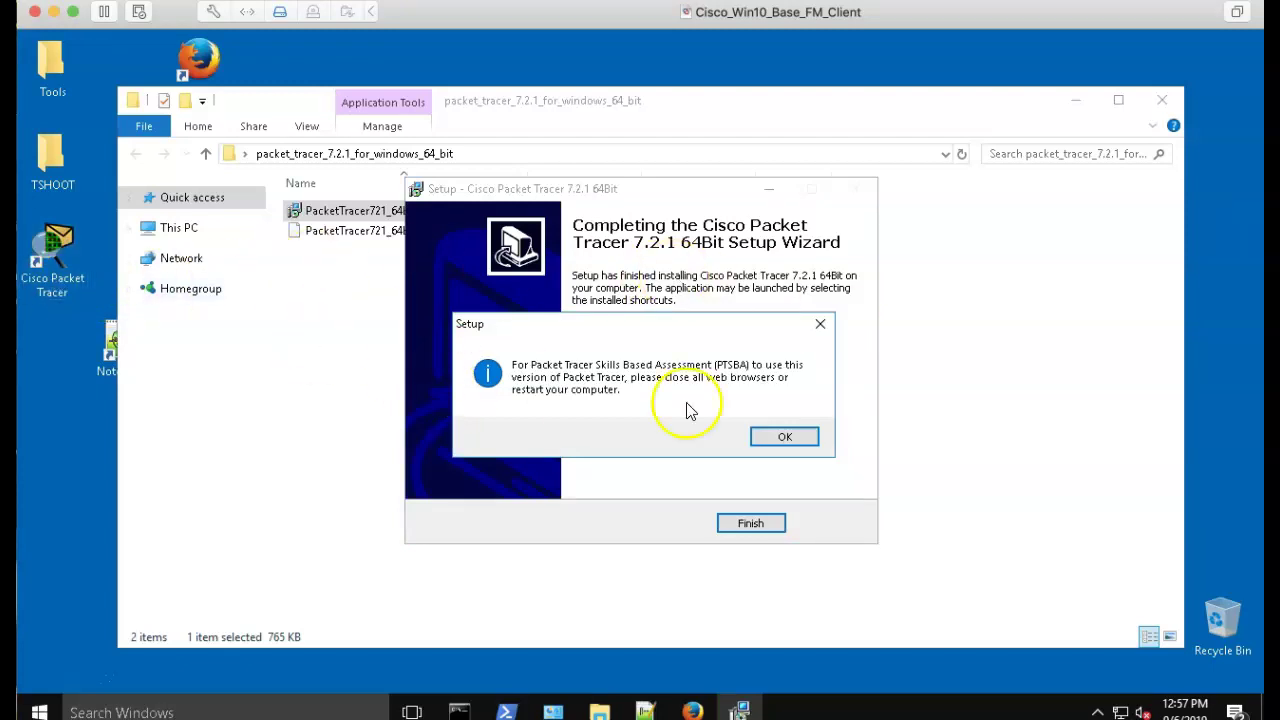
# Finish the setup wizard so Packet Tracer launches, and accept the default user files folder.
pyautogui.click(786, 440)
pyautogui.click(752, 523)
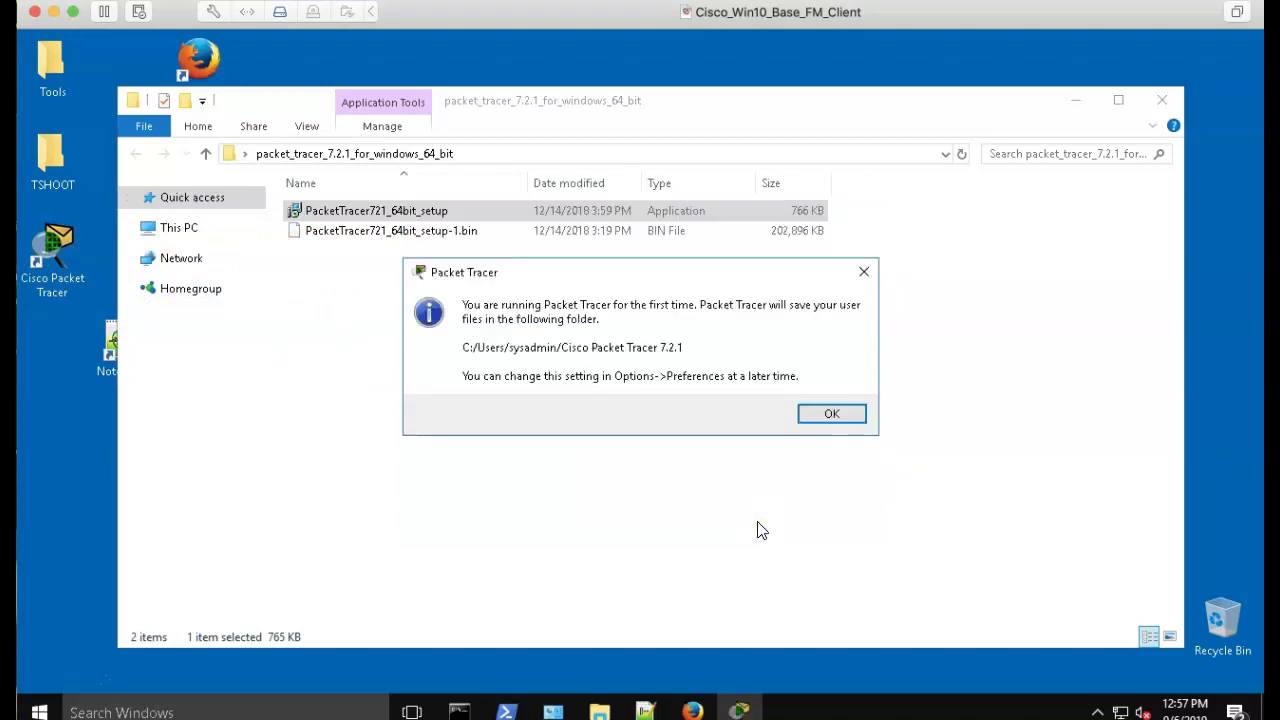
pyautogui.click(829, 415)
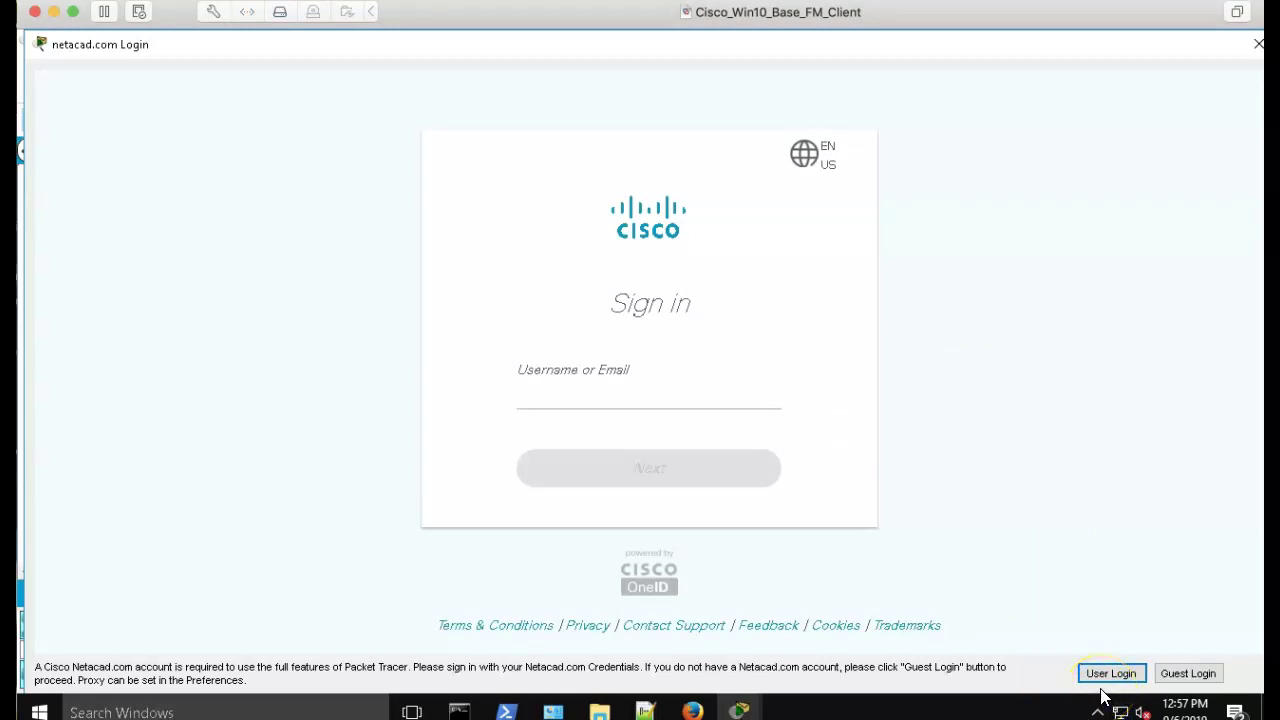
# Log in to Packet Tracer as a guest, minimizing the Introduction to Packet Tracer web page and confirming the guest login.
pyautogui.click(1184, 655)
pyautogui.click(1184, 672)
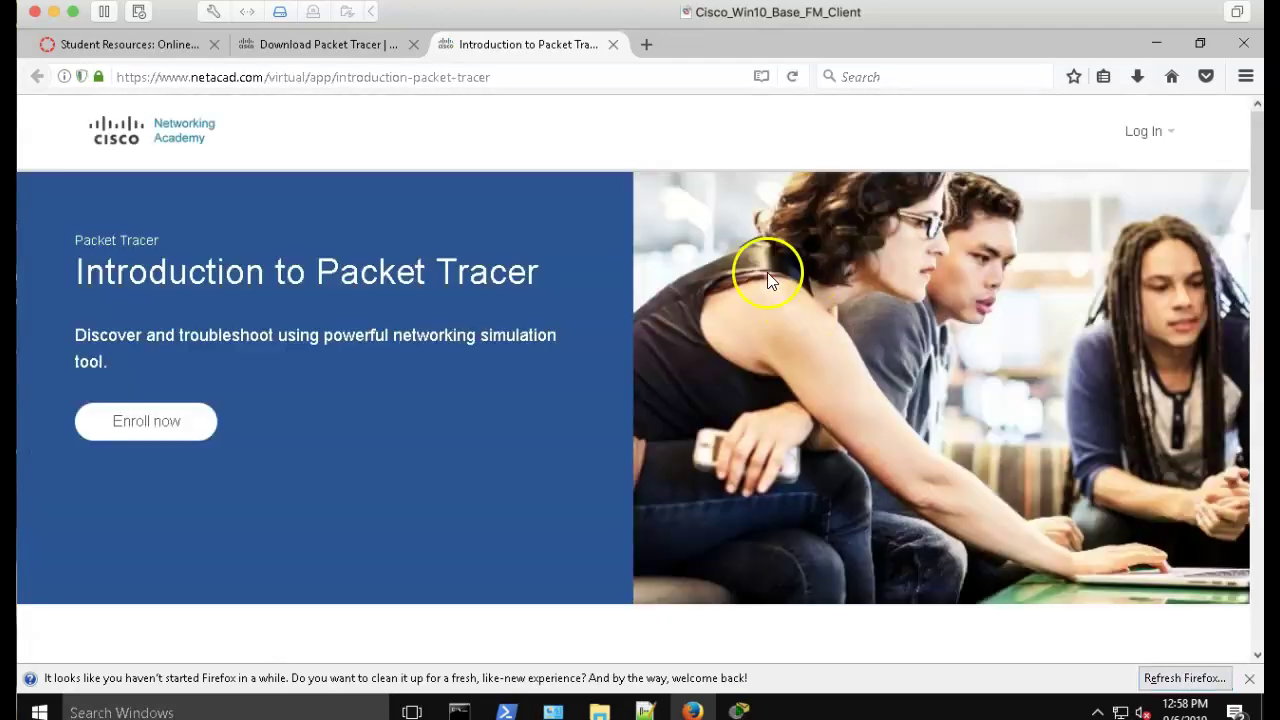
pyautogui.click(1160, 43)
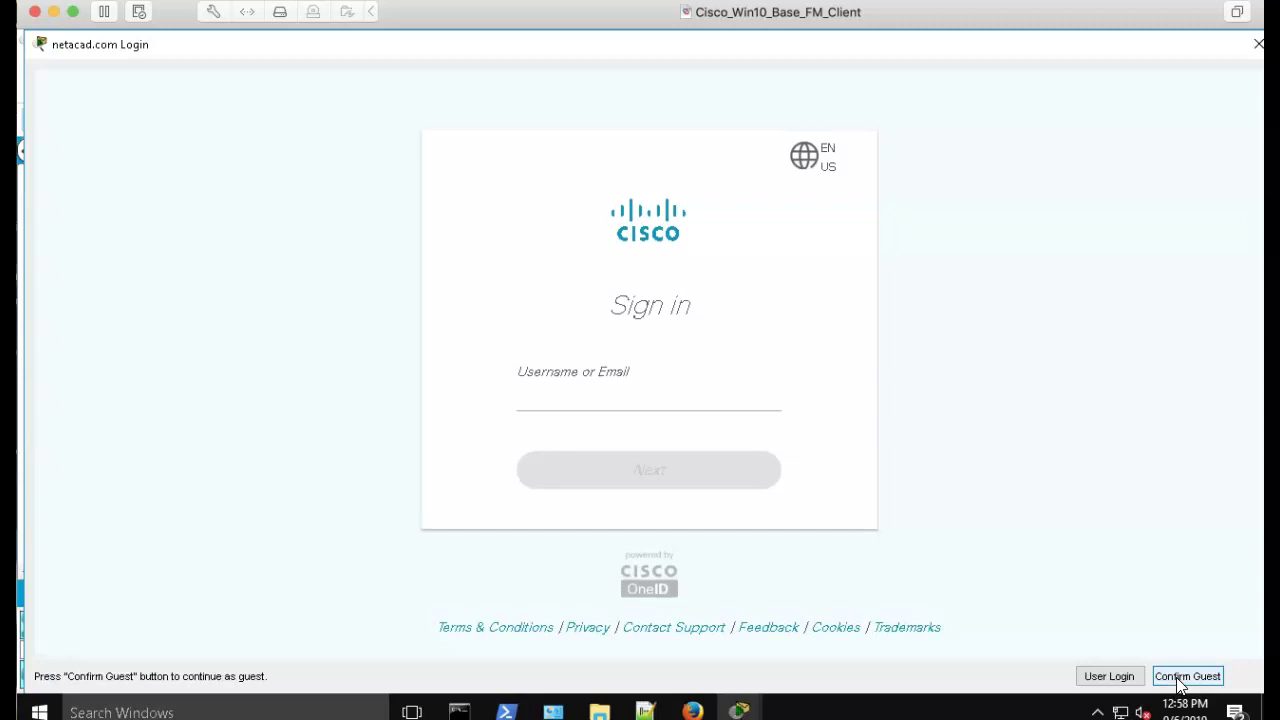
pyautogui.click(1179, 680)
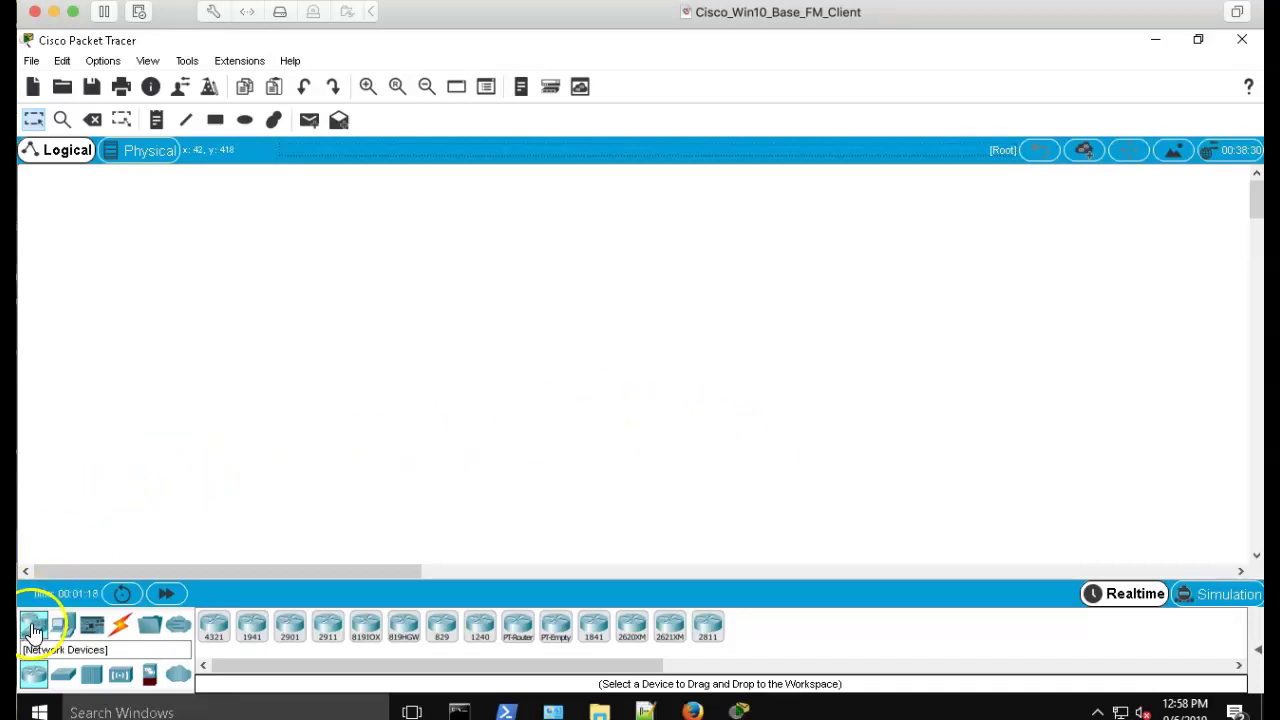
# Place a 4321 router in the upper middle of the logical workspace.
pyautogui.moveTo(214, 628); pyautogui.dragTo(556, 242)
pyautogui.click(683, 238)
pyautogui.click(566, 246)
pyautogui.moveTo(566, 246); pyautogui.dragTo(574, 234)
pyautogui.click(588, 362)
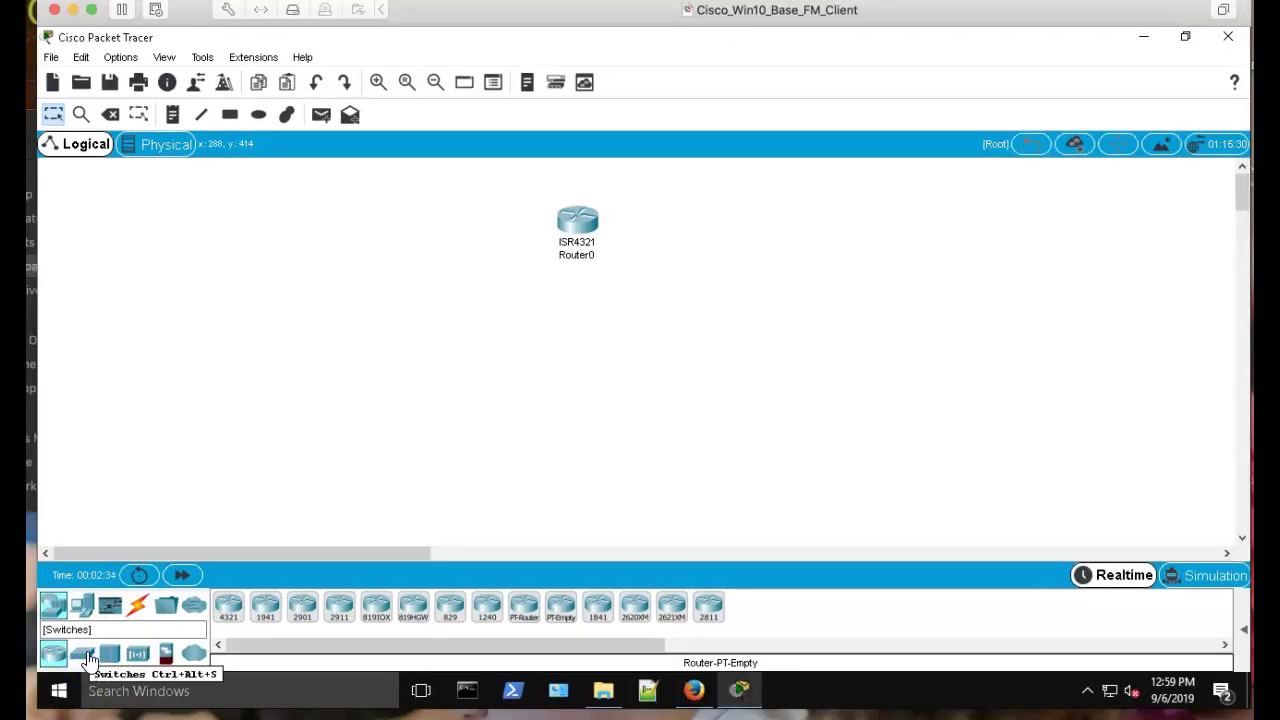
# Add a 2960 switch to the workspace and align it directly below the router.
pyautogui.click(88, 658)
pyautogui.click(280, 602)
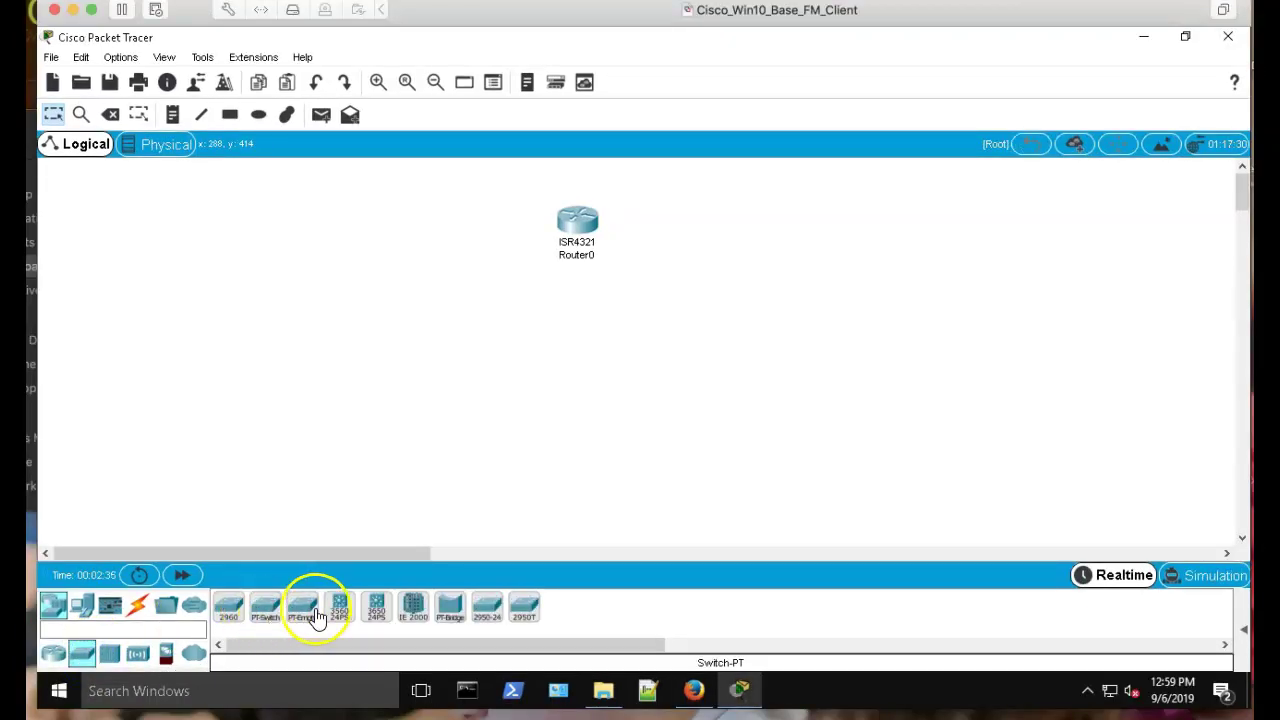
pyautogui.click(230, 614)
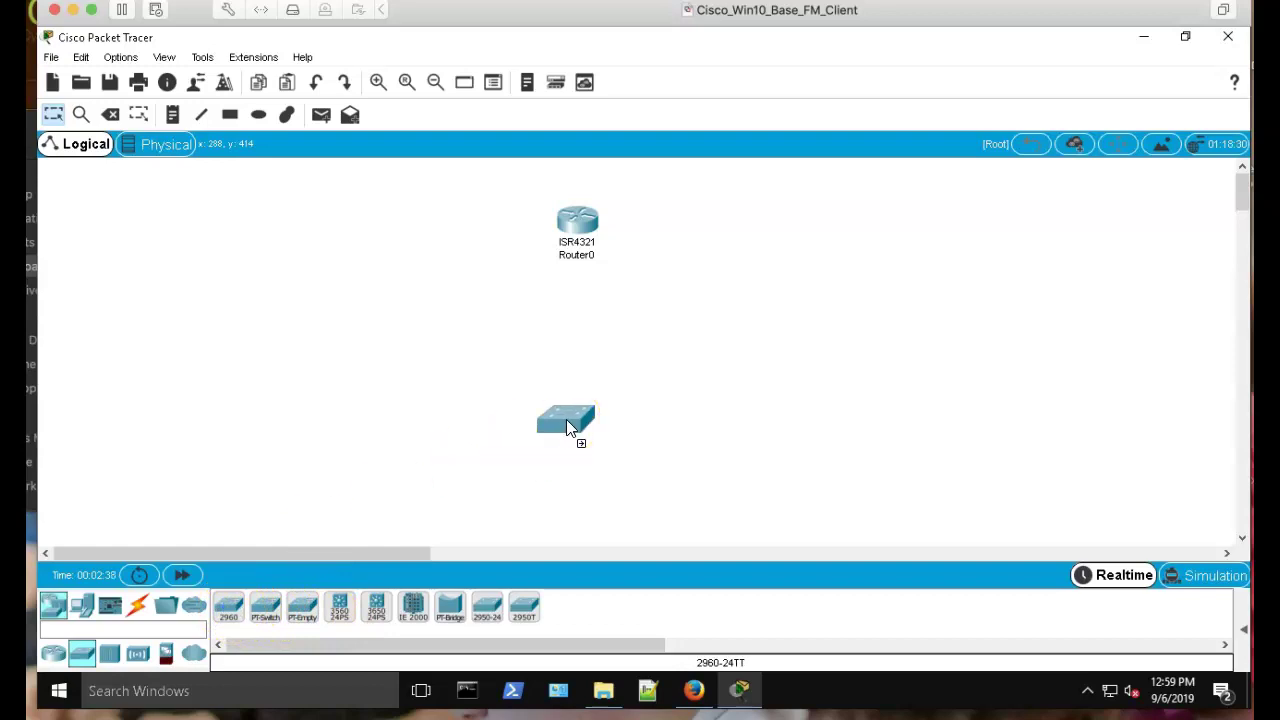
pyautogui.click(580, 340)
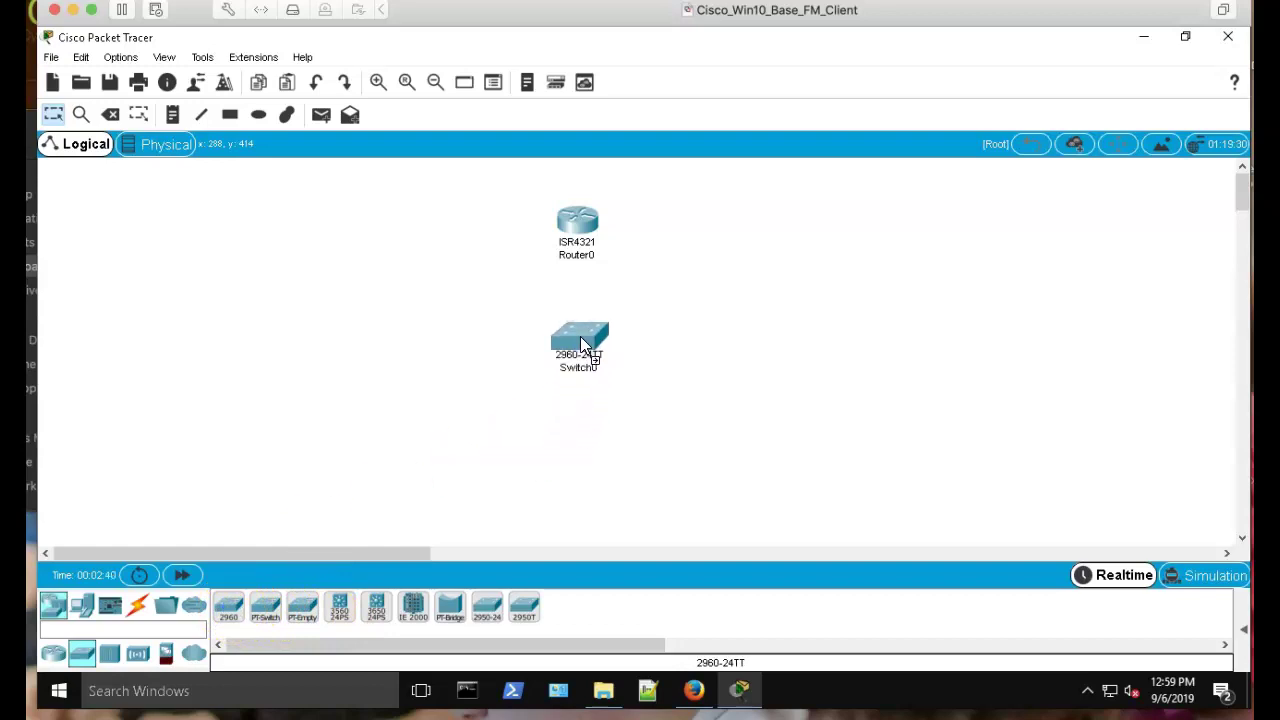
pyautogui.moveTo(581, 338); pyautogui.dragTo(576, 321)
pyautogui.click(589, 403)
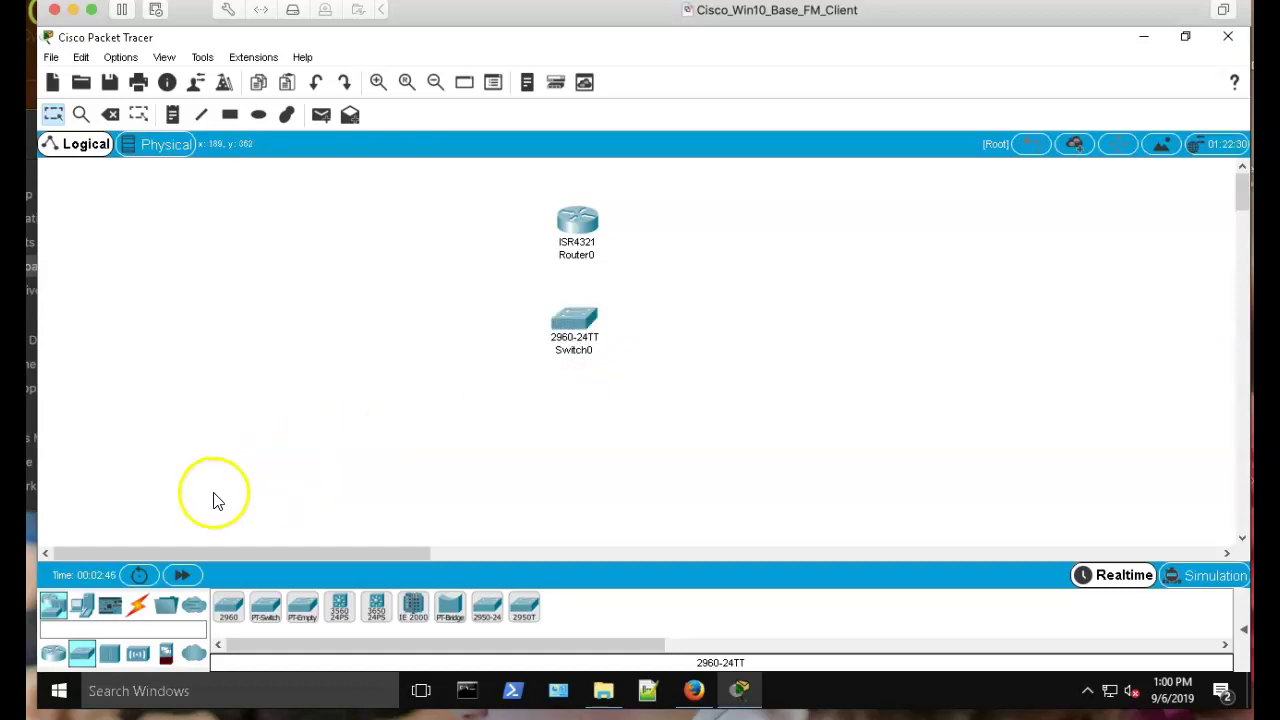
# Add a PC and a server below the switch, with the PC to its lower left and the server to its lower right.
pyautogui.click(82, 605)
pyautogui.moveTo(228, 605); pyautogui.dragTo(454, 462)
pyautogui.moveTo(304, 605); pyautogui.dragTo(574, 519)
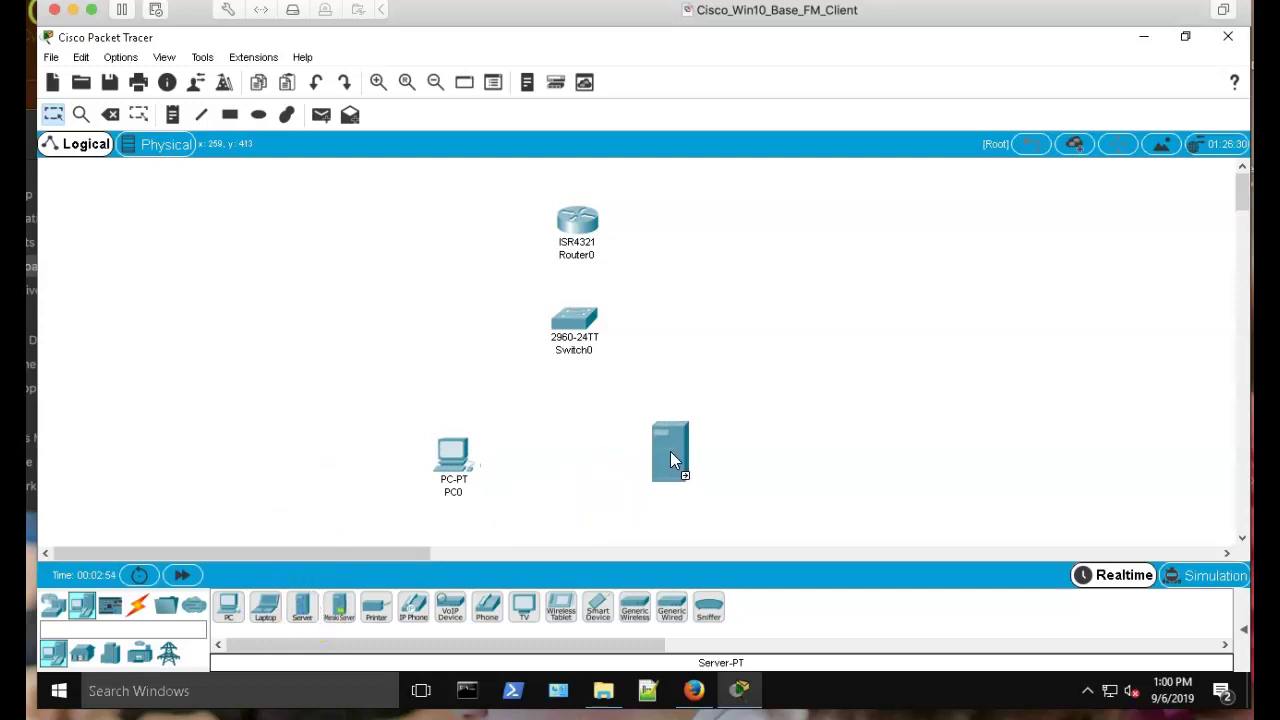
pyautogui.moveTo(698, 457); pyautogui.dragTo(698, 457)
pyautogui.moveTo(451, 463); pyautogui.dragTo(474, 457)
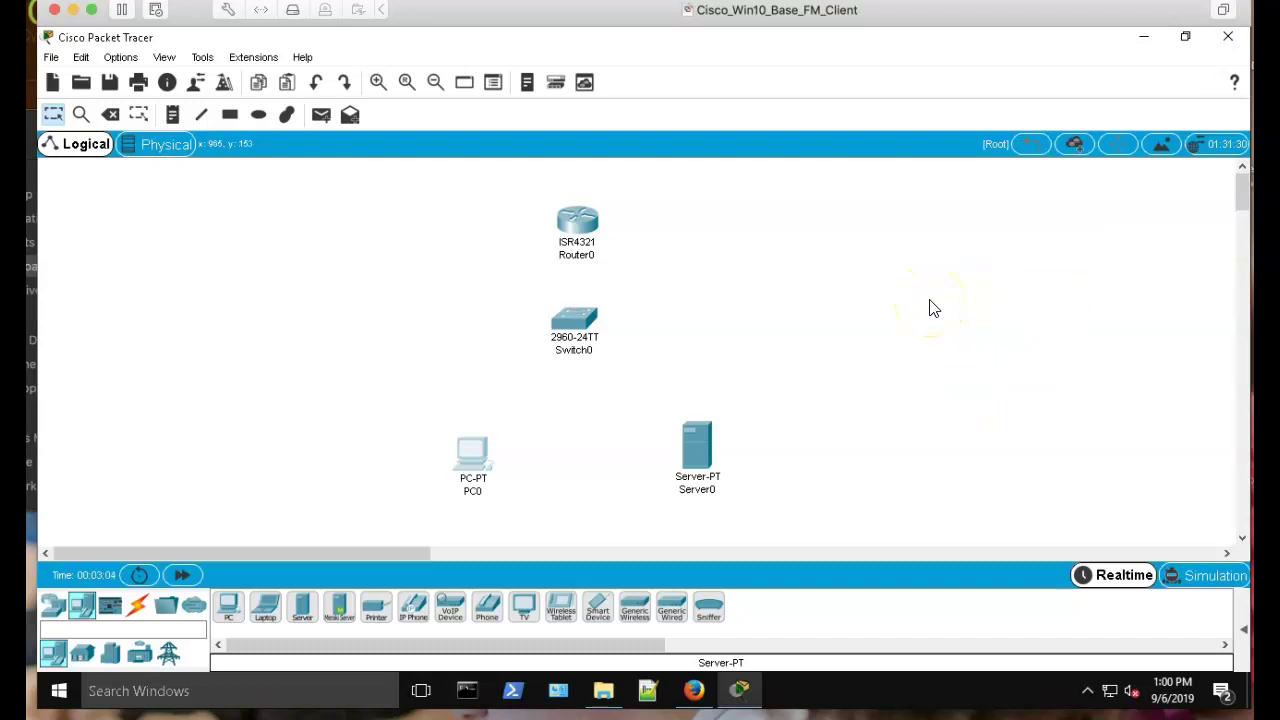
# Connect the PC's FastEthernet0 port to the switch's FastEthernet0/1 port with a Copper Straight-Through cable.
pyautogui.click(148, 613)
pyautogui.click(251, 592)
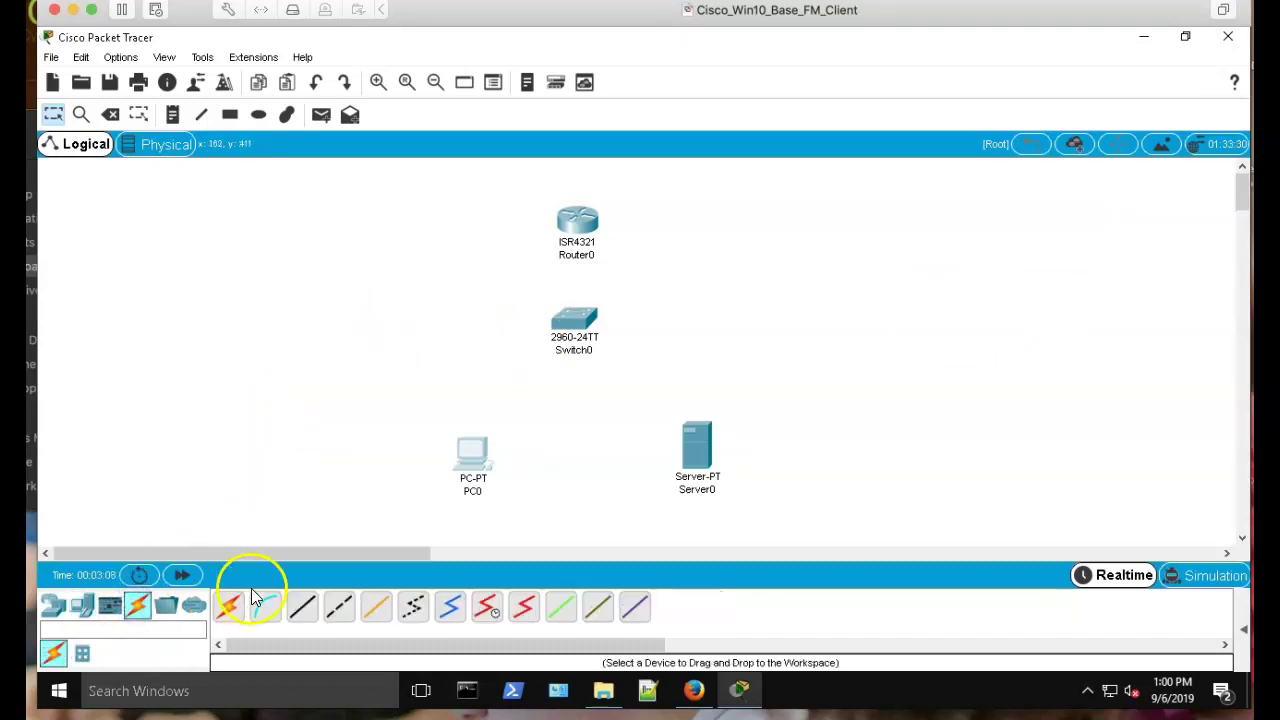
pyautogui.click(301, 606)
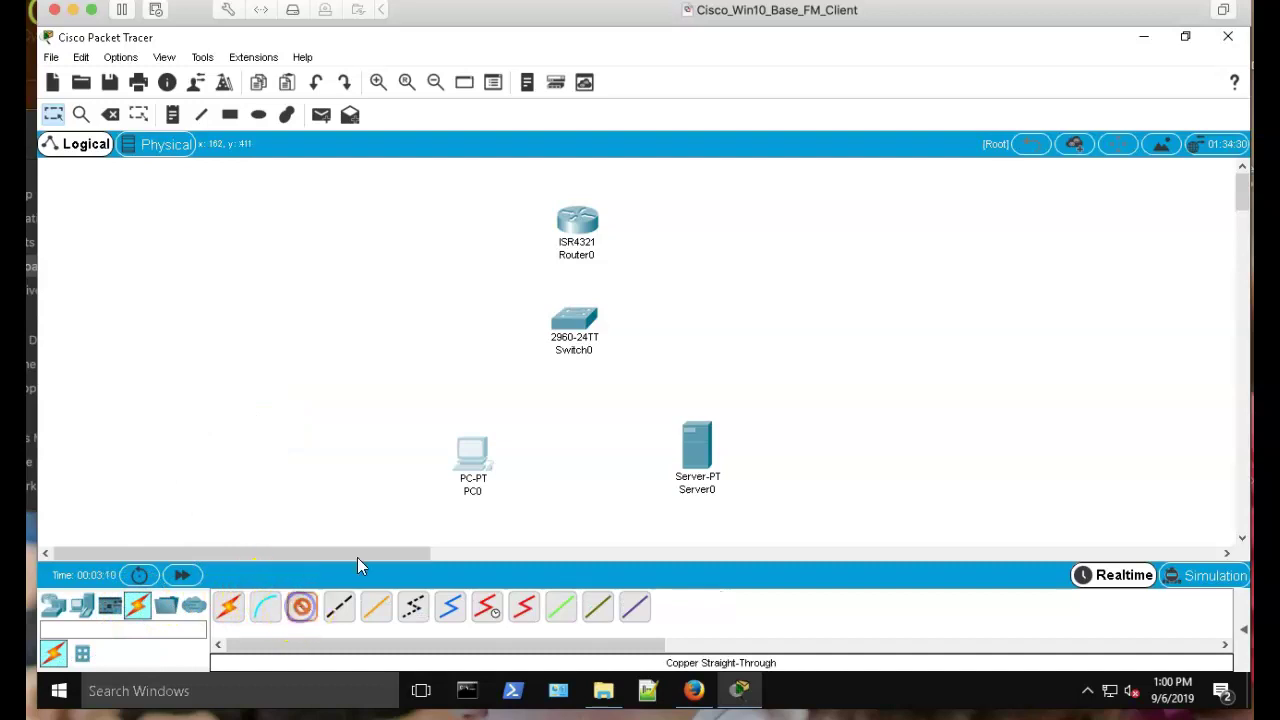
pyautogui.click(470, 470)
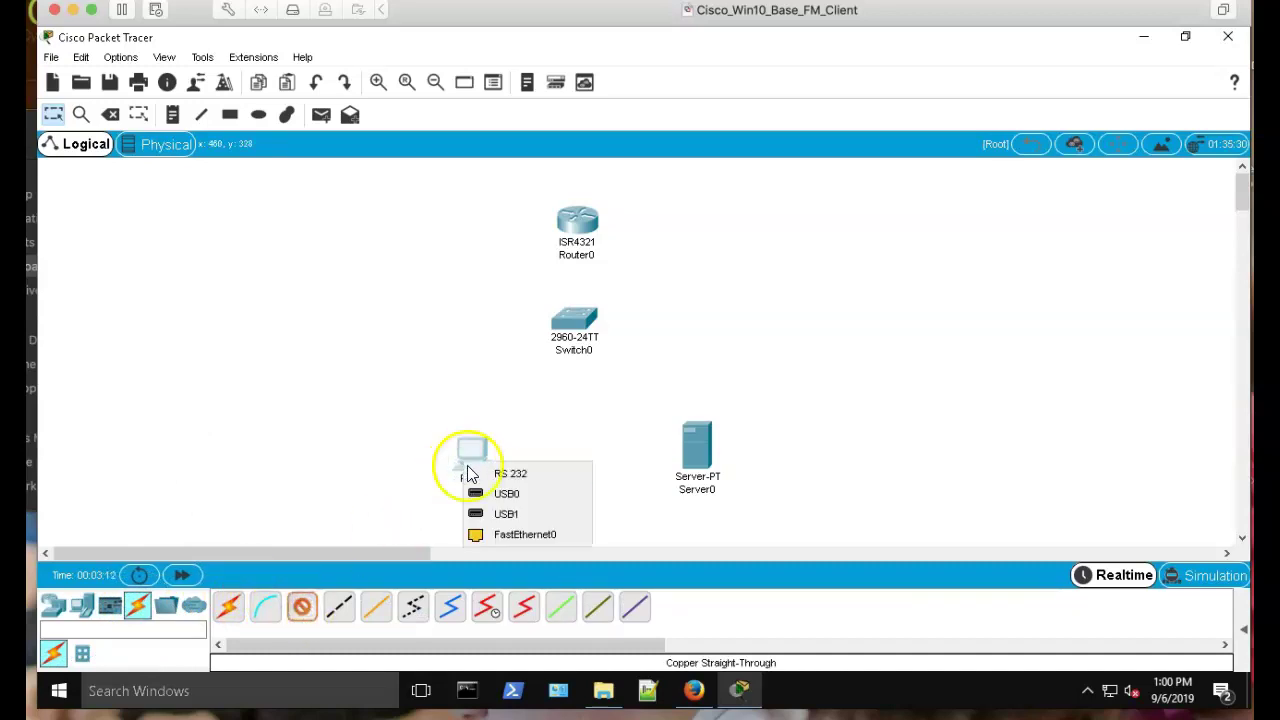
pyautogui.click(515, 533)
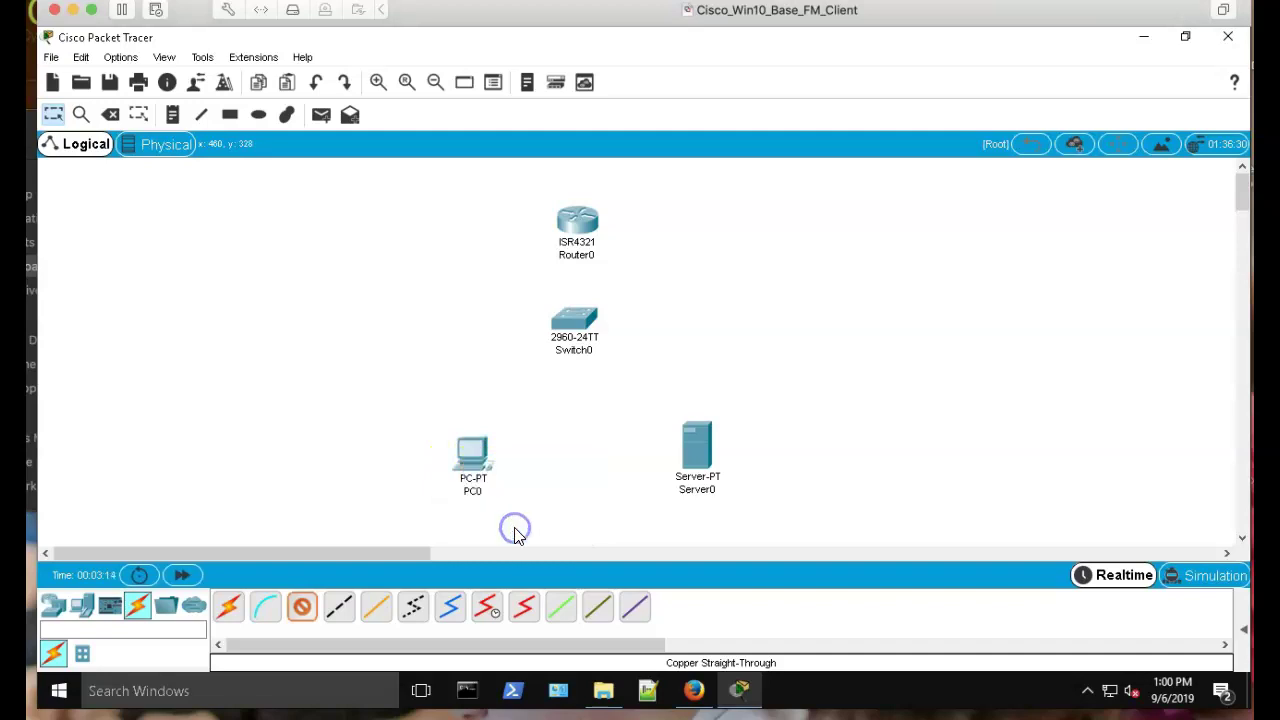
pyautogui.click(568, 328)
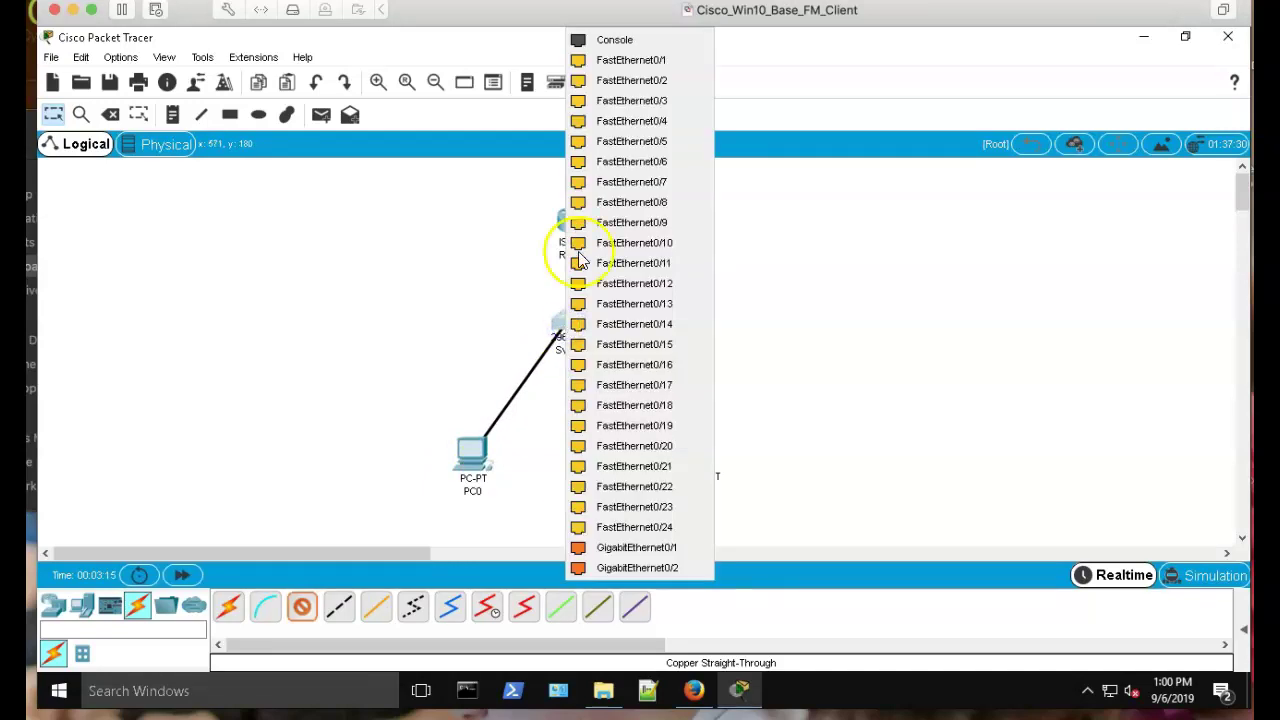
pyautogui.click(604, 62)
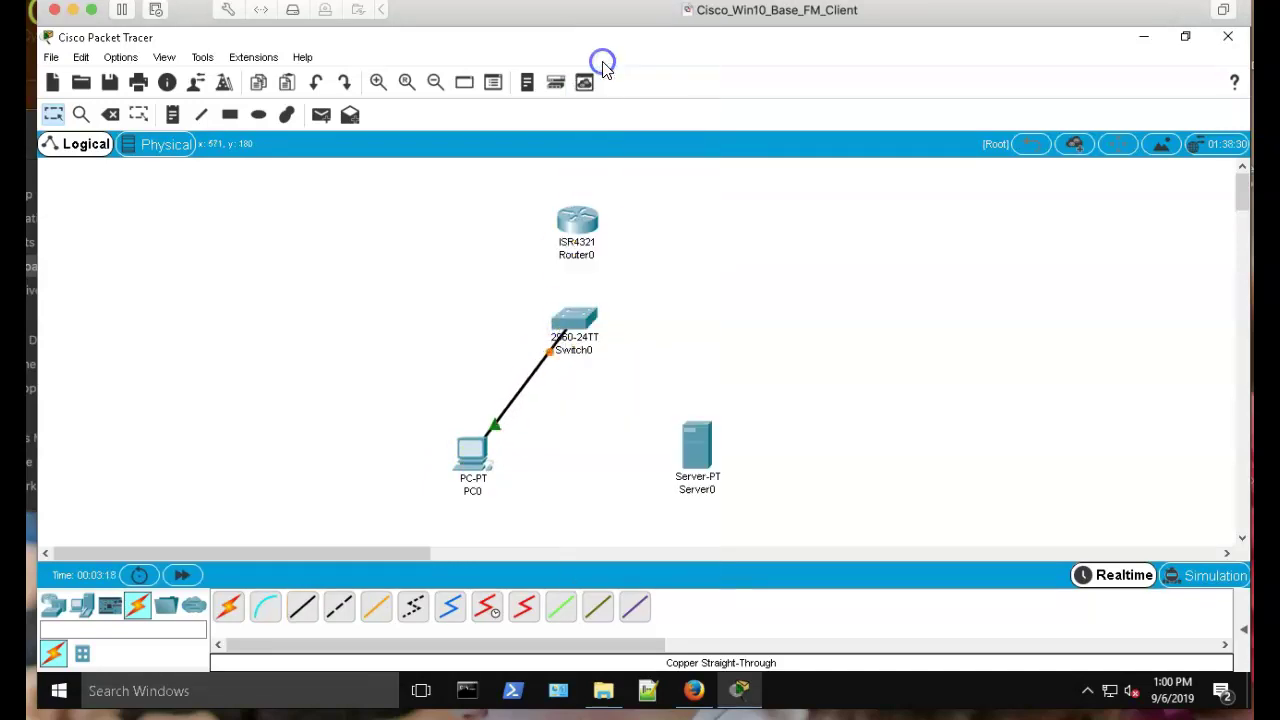
# Connect the server's FastEthernet0 port to the switch's FastEthernet0/2 port with a Copper Straight-Through cable, and shift the server slightly closer to the PC.
pyautogui.click(303, 609)
pyautogui.click(706, 455)
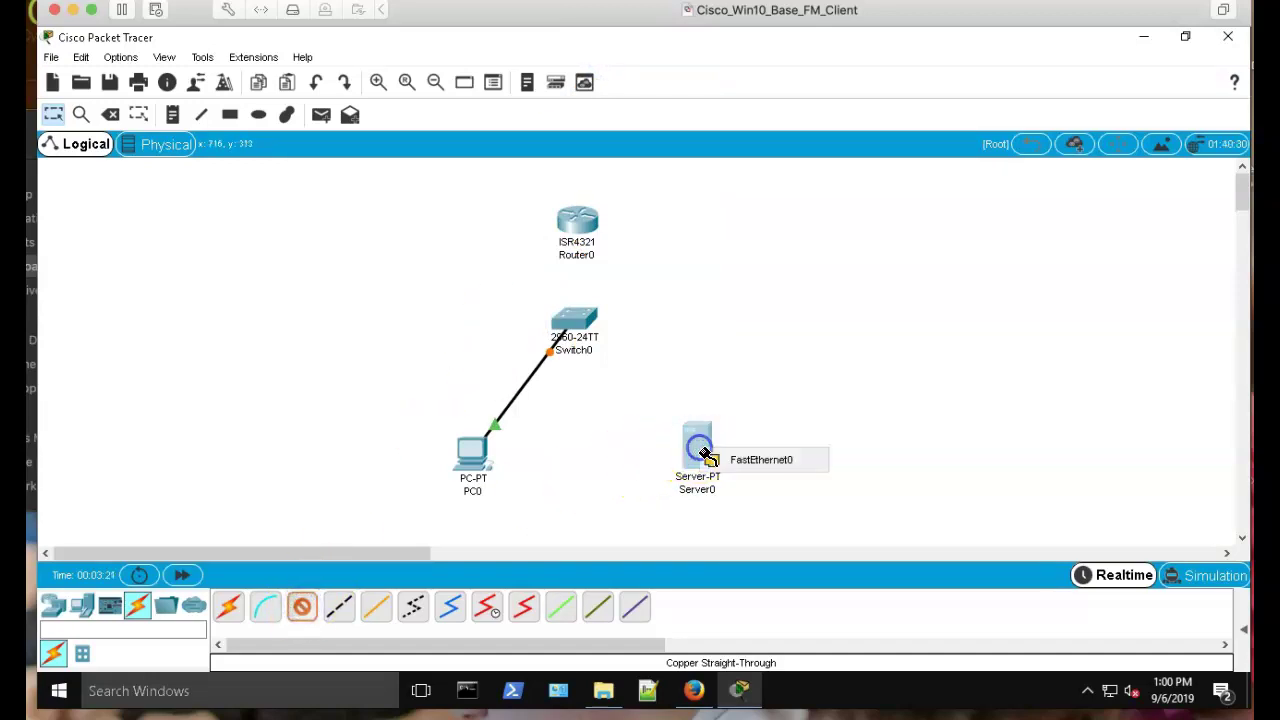
pyautogui.click(740, 458)
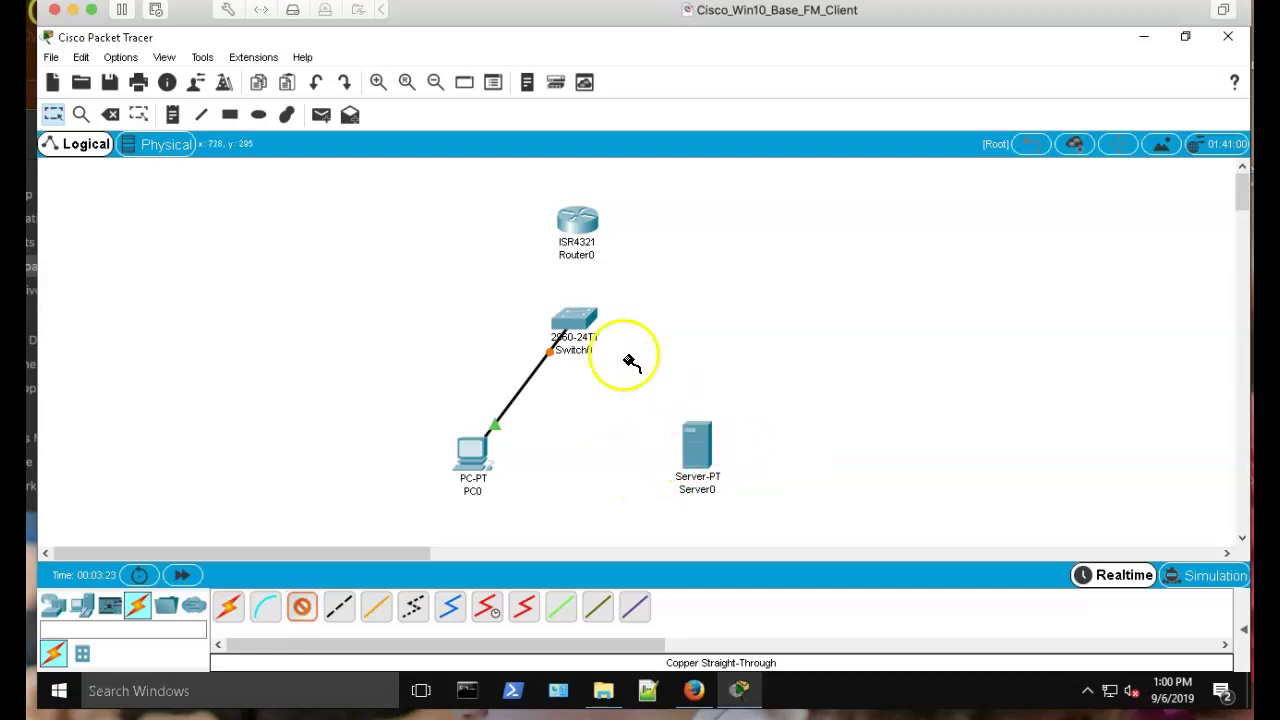
pyautogui.click(574, 325)
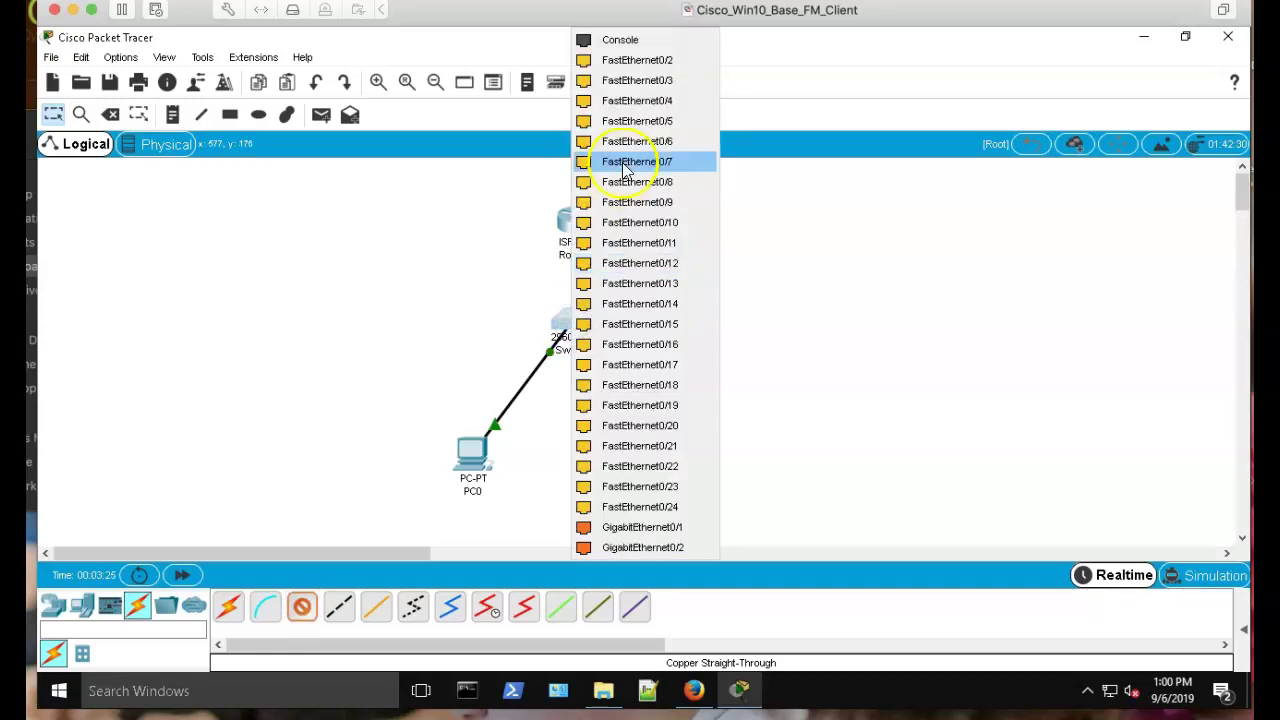
pyautogui.click(630, 60)
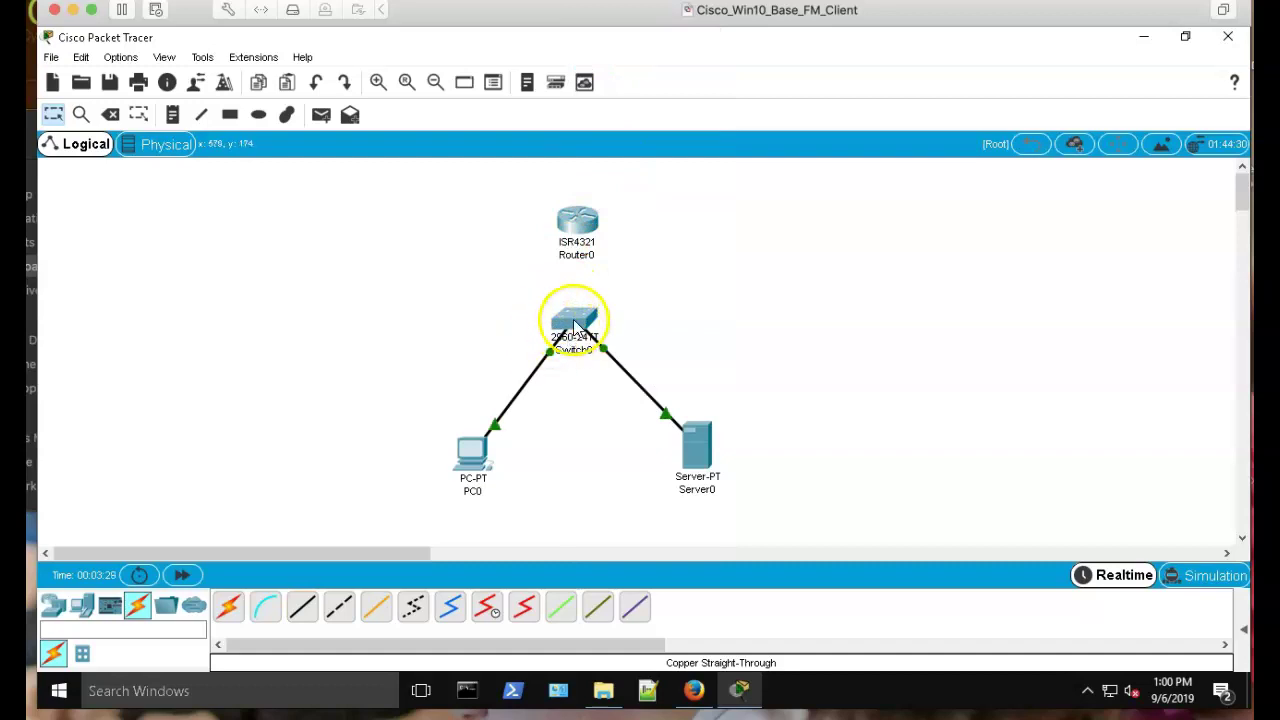
pyautogui.moveTo(675, 448); pyautogui.dragTo(638, 447)
# Connect the switch's GigabitEthernet0/1 port to the router's GigabitEthernet0/0/0 port with a Copper Straight-Through cable, and move the router slightly up.
pyautogui.click(303, 606)
pyautogui.click(570, 326)
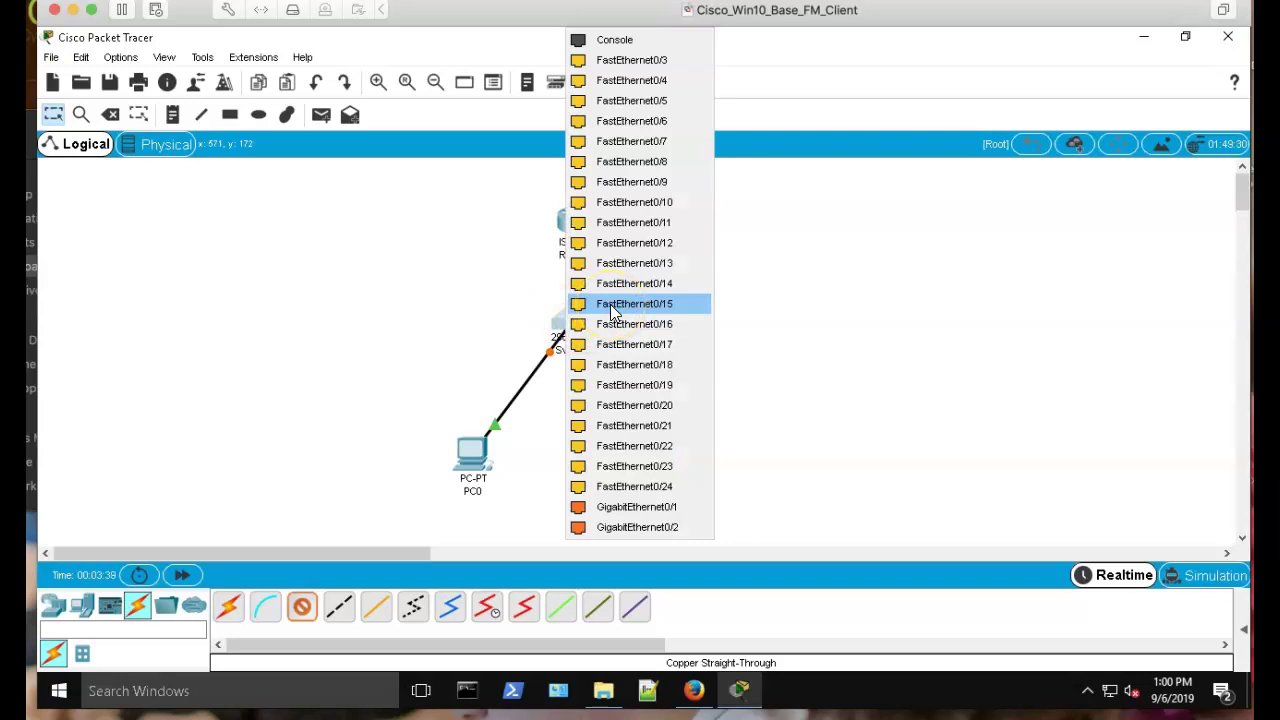
pyautogui.click(631, 507)
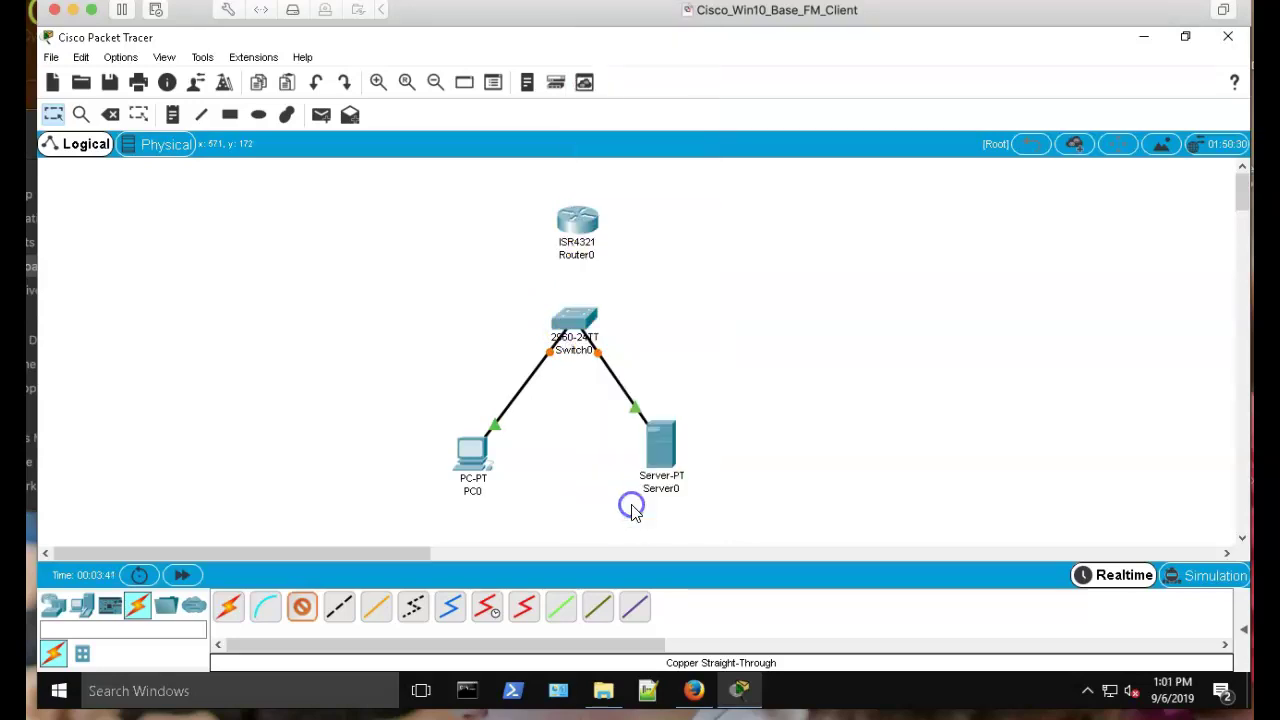
pyautogui.click(577, 228)
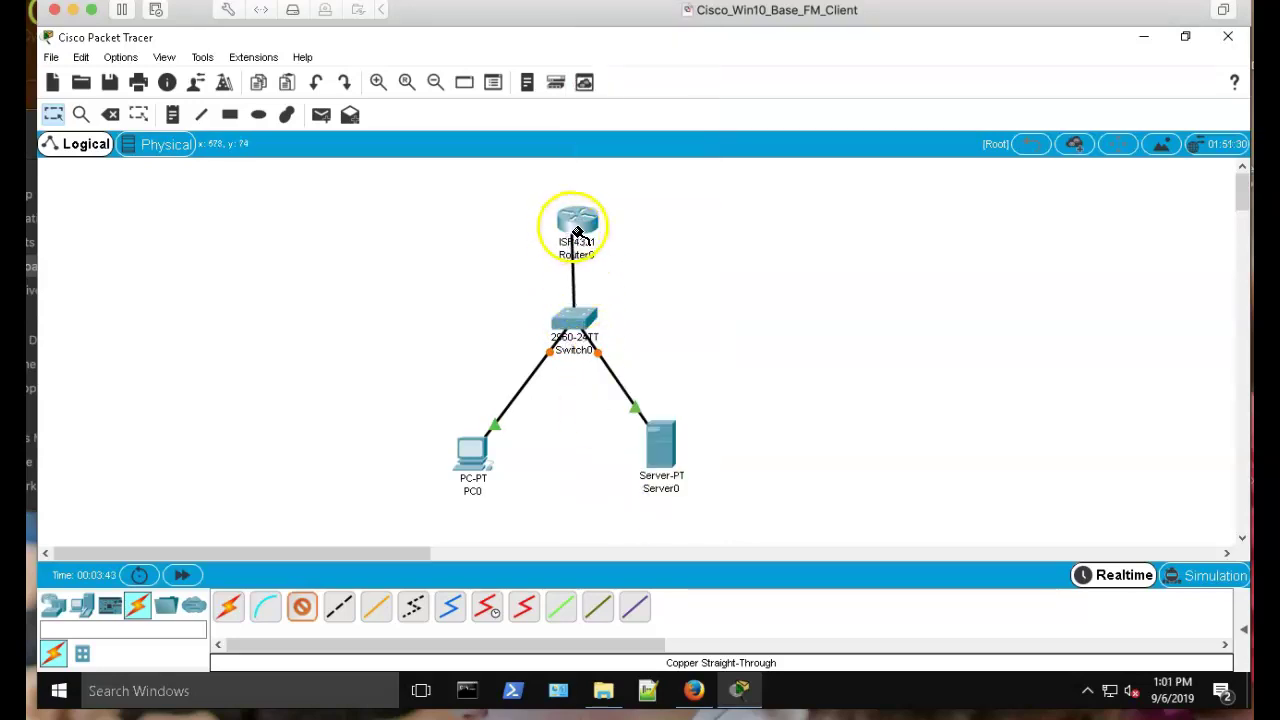
pyautogui.click(605, 300)
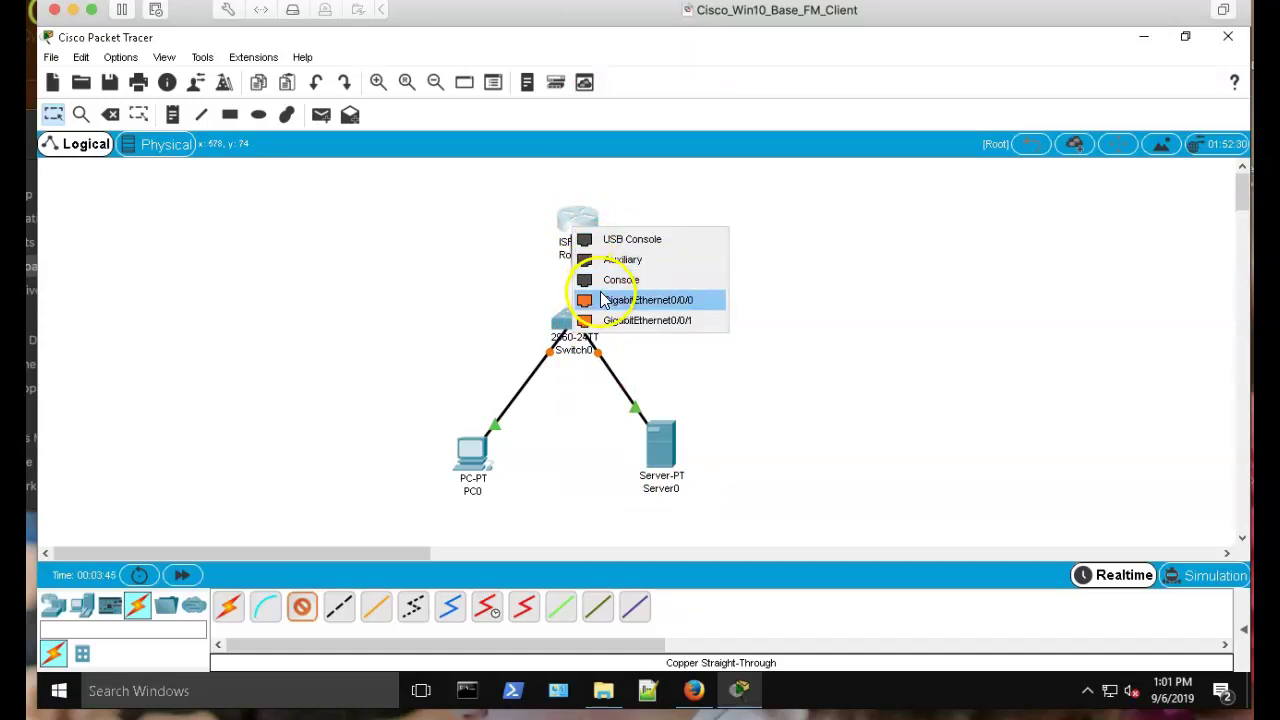
pyautogui.click(605, 300)
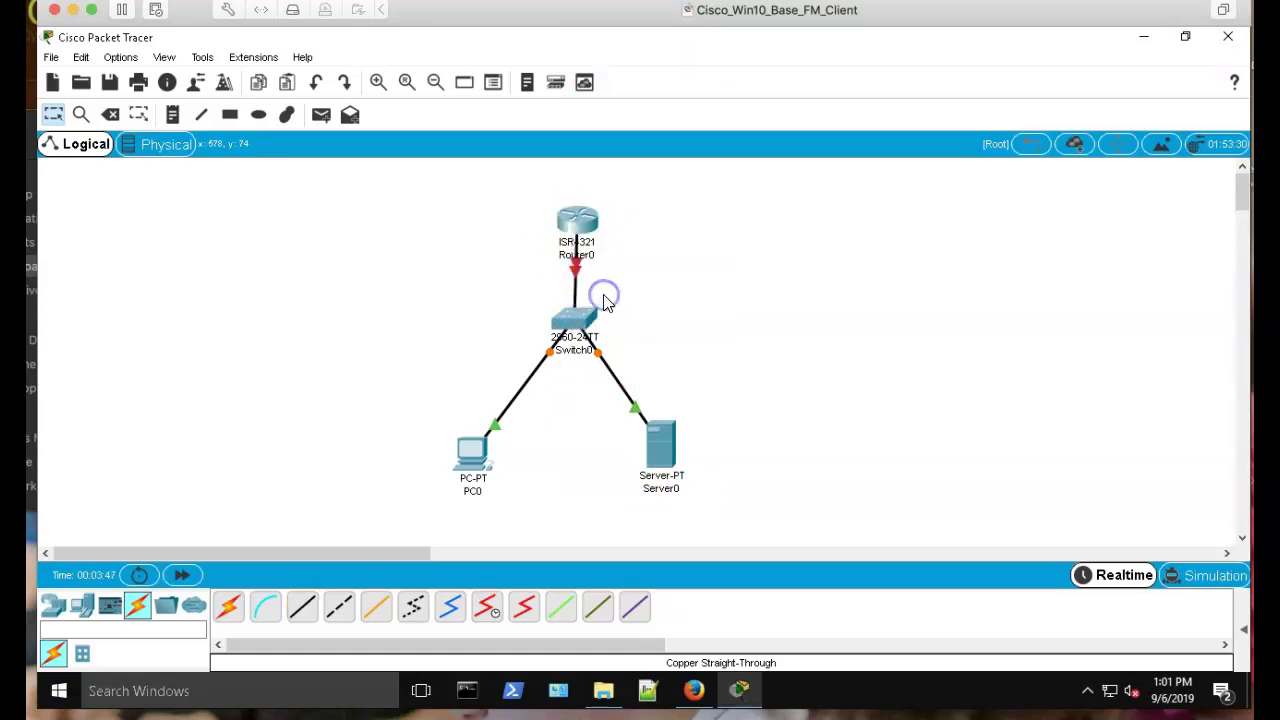
pyautogui.click(579, 228)
pyautogui.moveTo(579, 228); pyautogui.dragTo(576, 222)
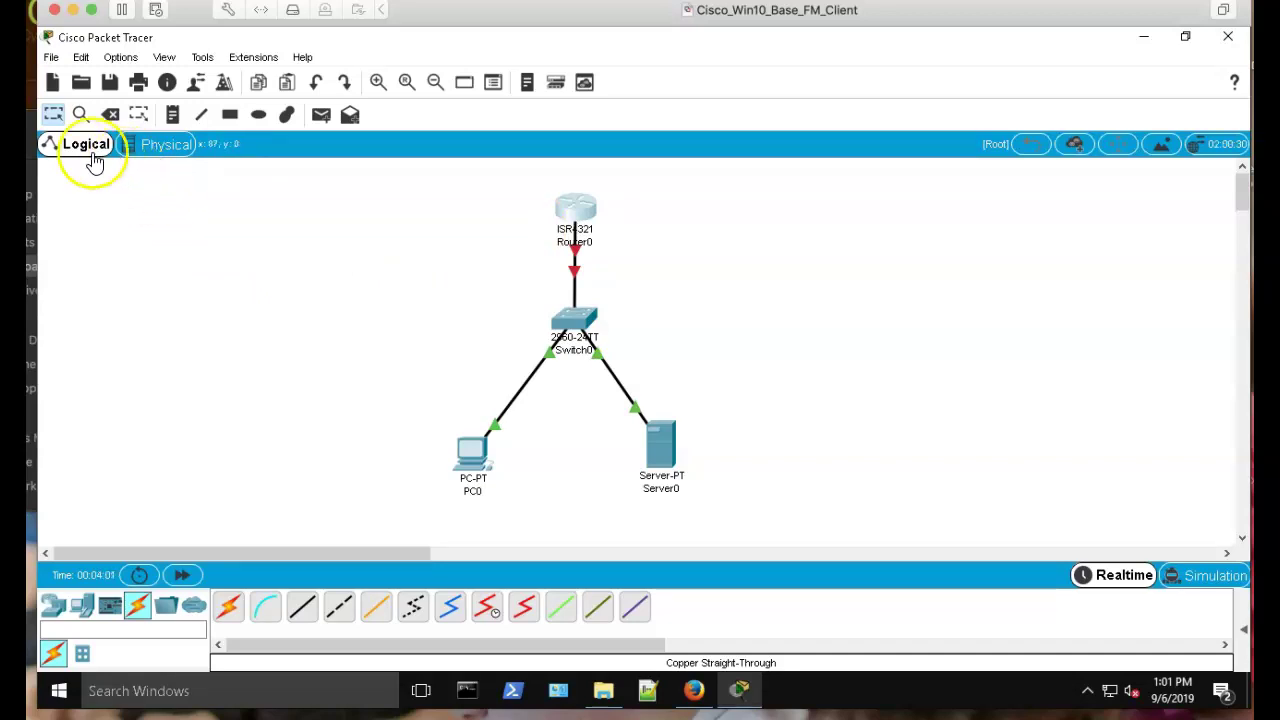
# Save the network to the Desktop as a .pkt file named with the student's surname followed by DataComICHI, and dismiss the guest save notice.
pyautogui.click(51, 58)
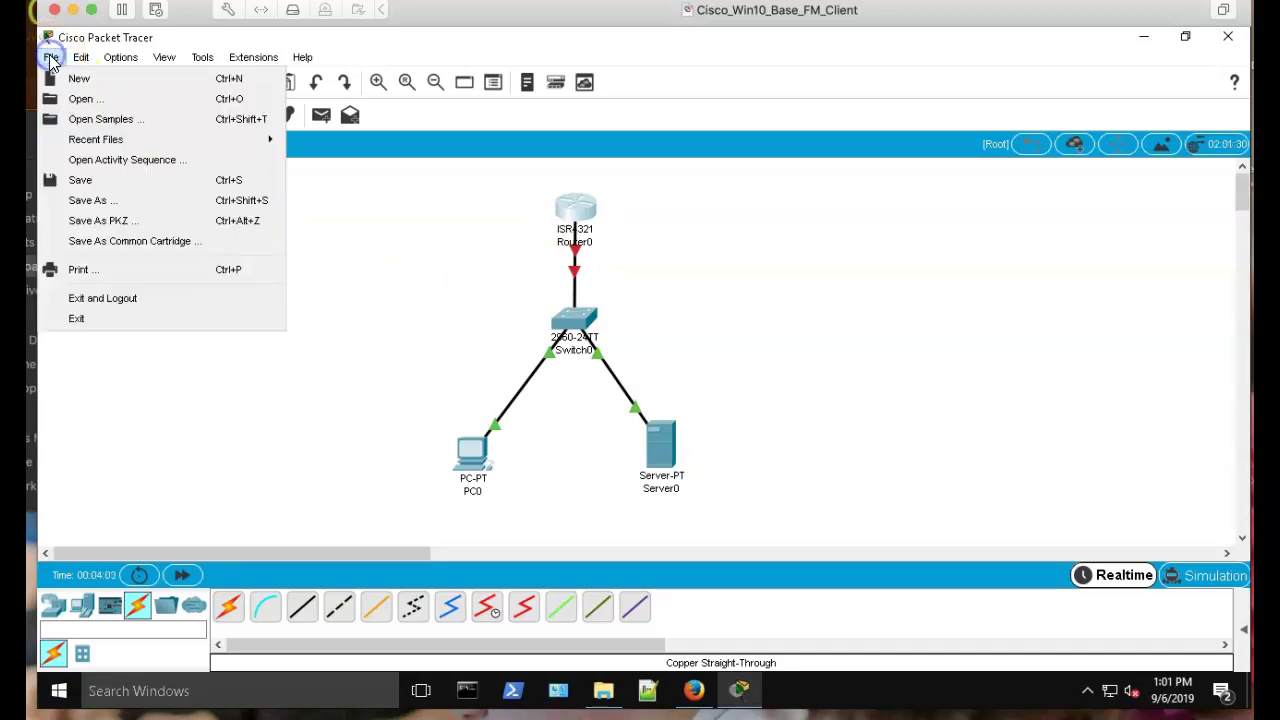
pyautogui.click(92, 203)
pyautogui.click(185, 396)
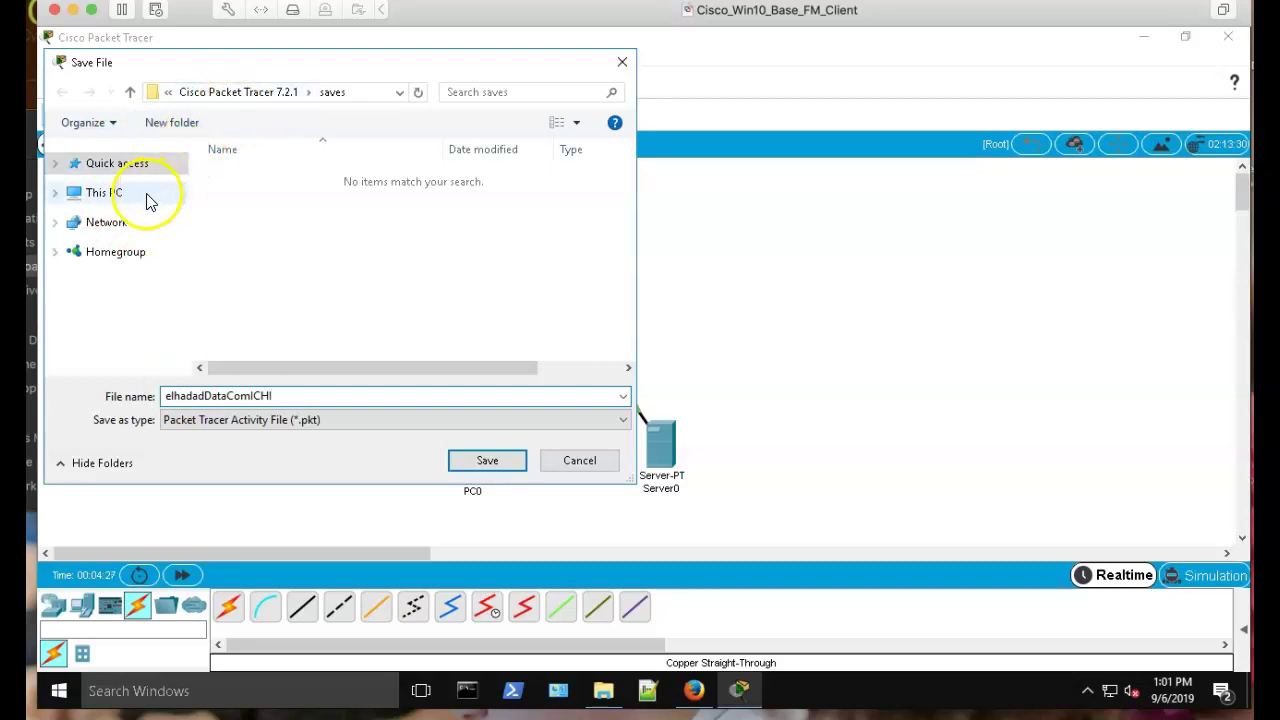
pyautogui.click(56, 195)
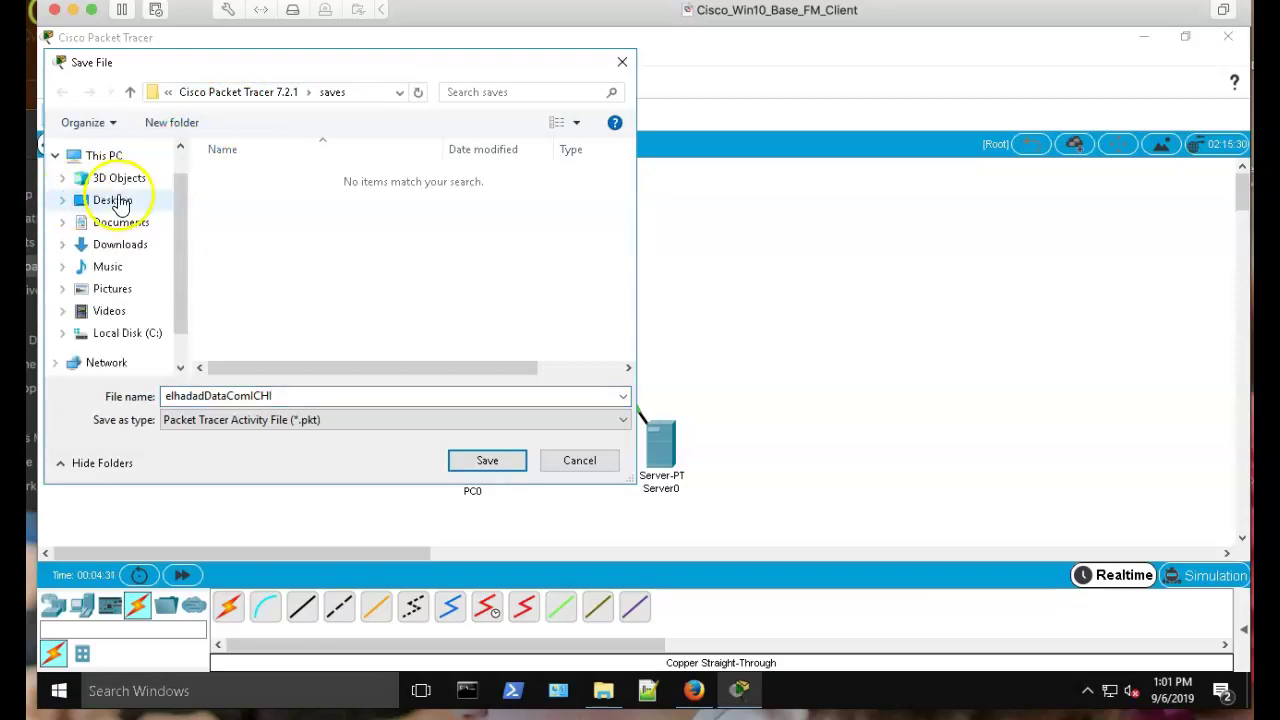
pyautogui.click(118, 200)
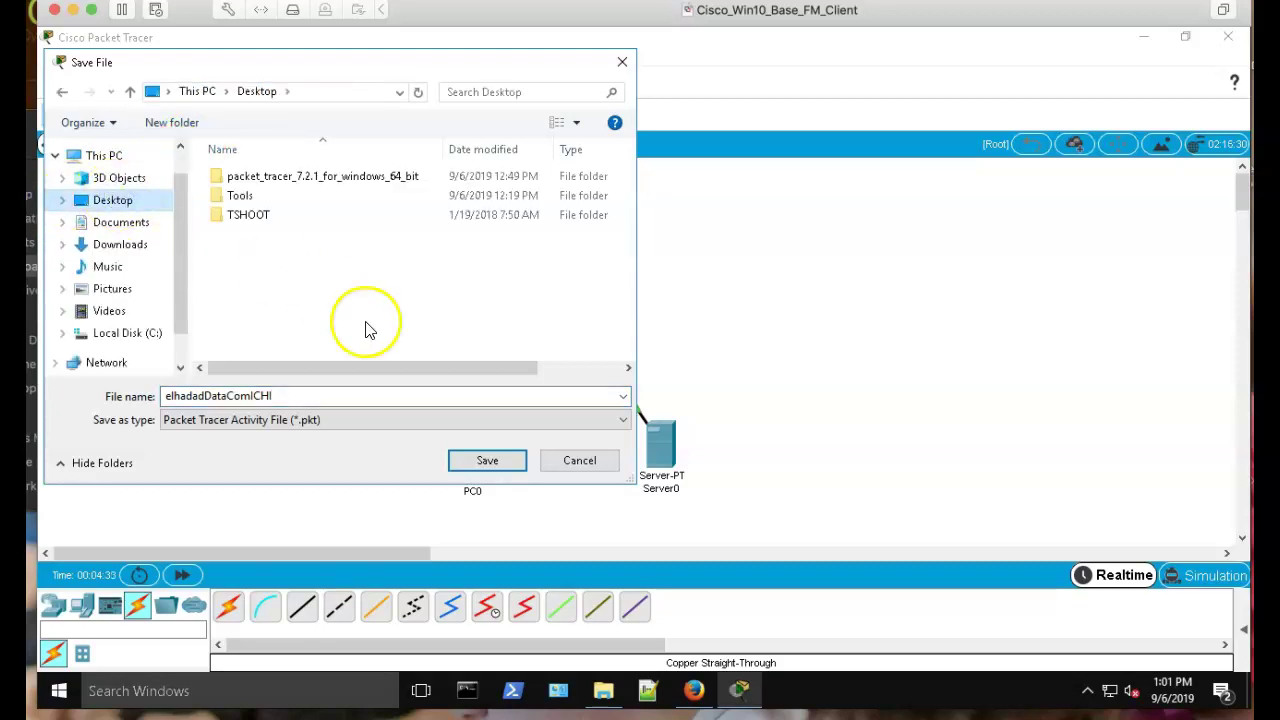
pyautogui.click(490, 461)
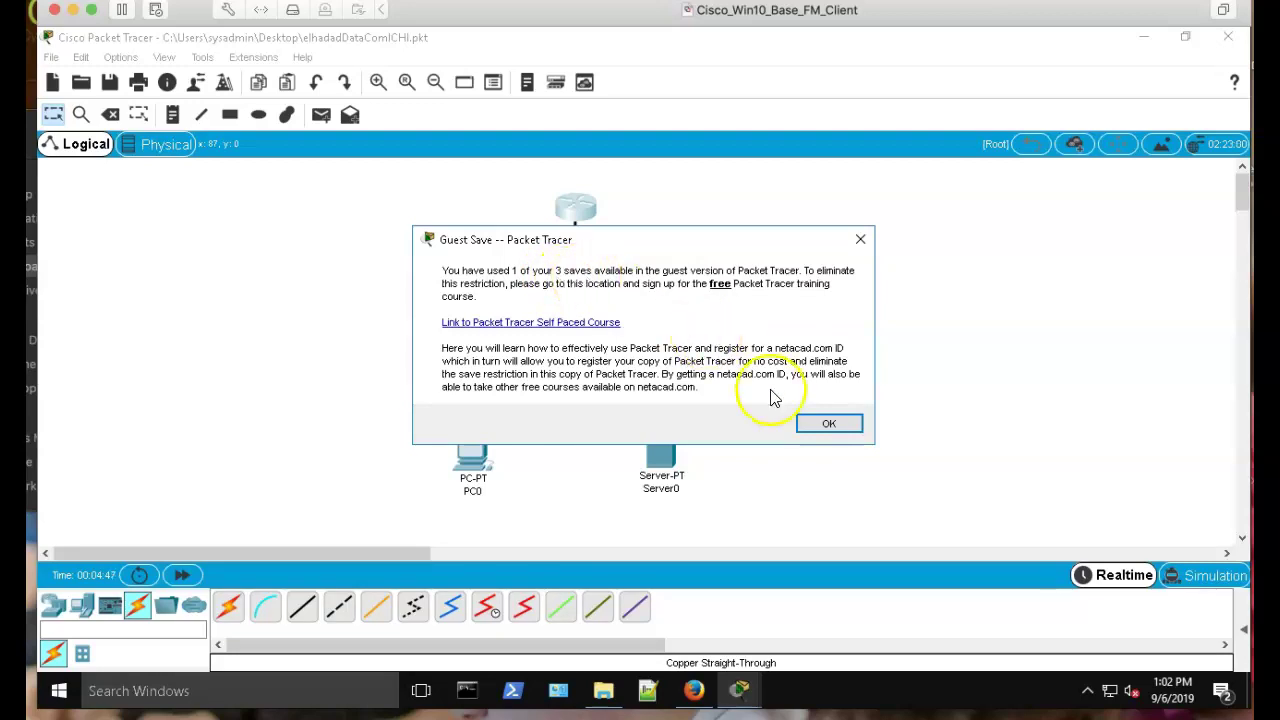
pyautogui.click(830, 424)
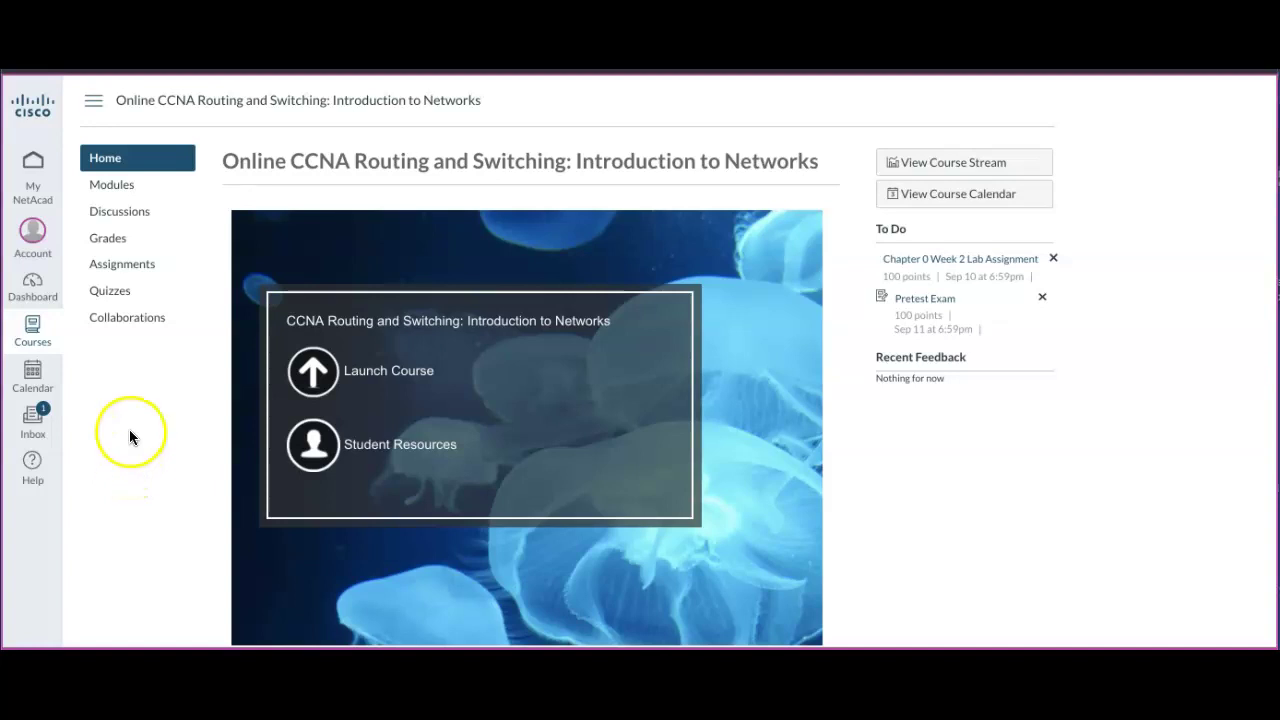
# Switch to the NetAcad Introduction to Networks course and open the Chapter 0 Week 2 Lab Assignment from its assignments.
pyautogui.click(114, 158)
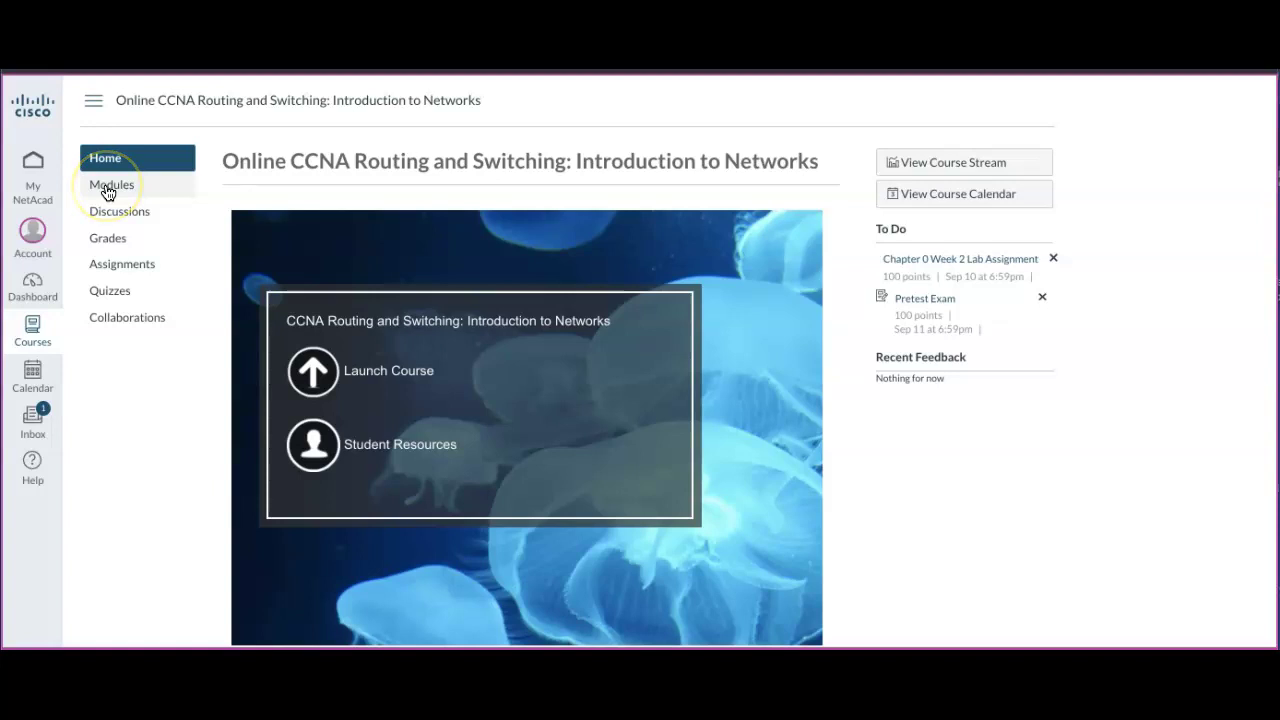
pyautogui.click(124, 265)
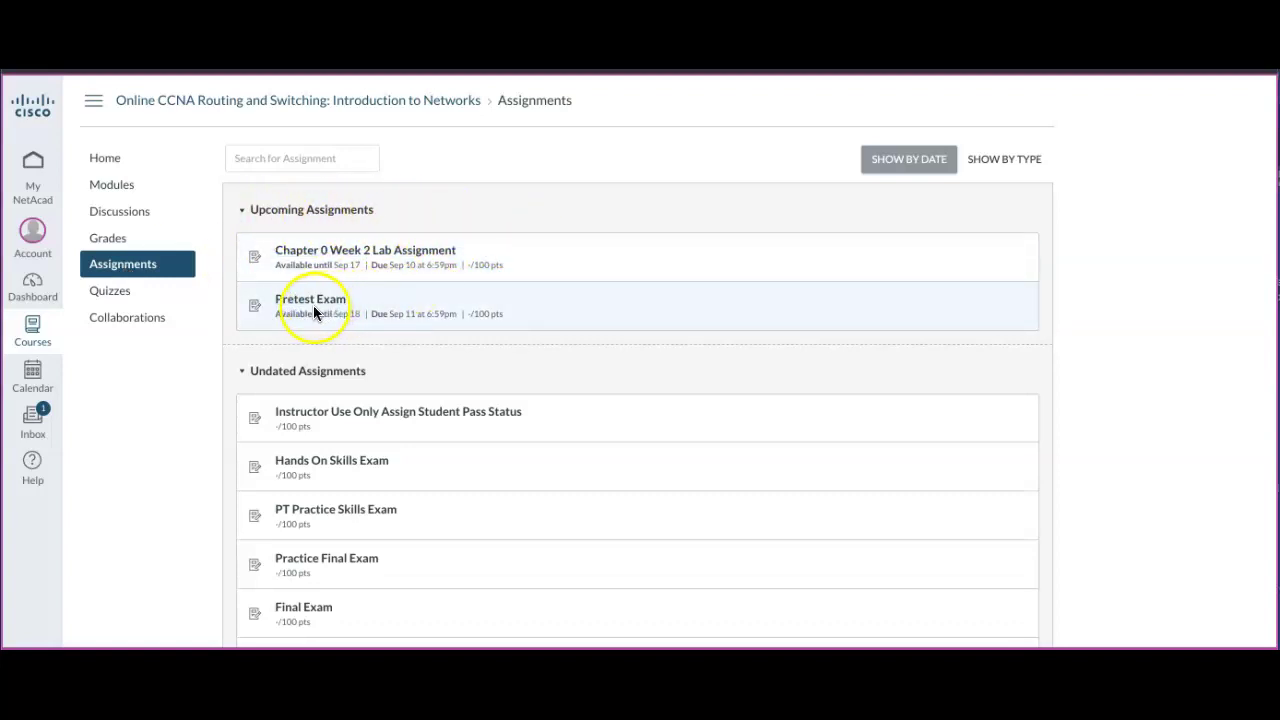
pyautogui.click(392, 257)
pyautogui.click(490, 255)
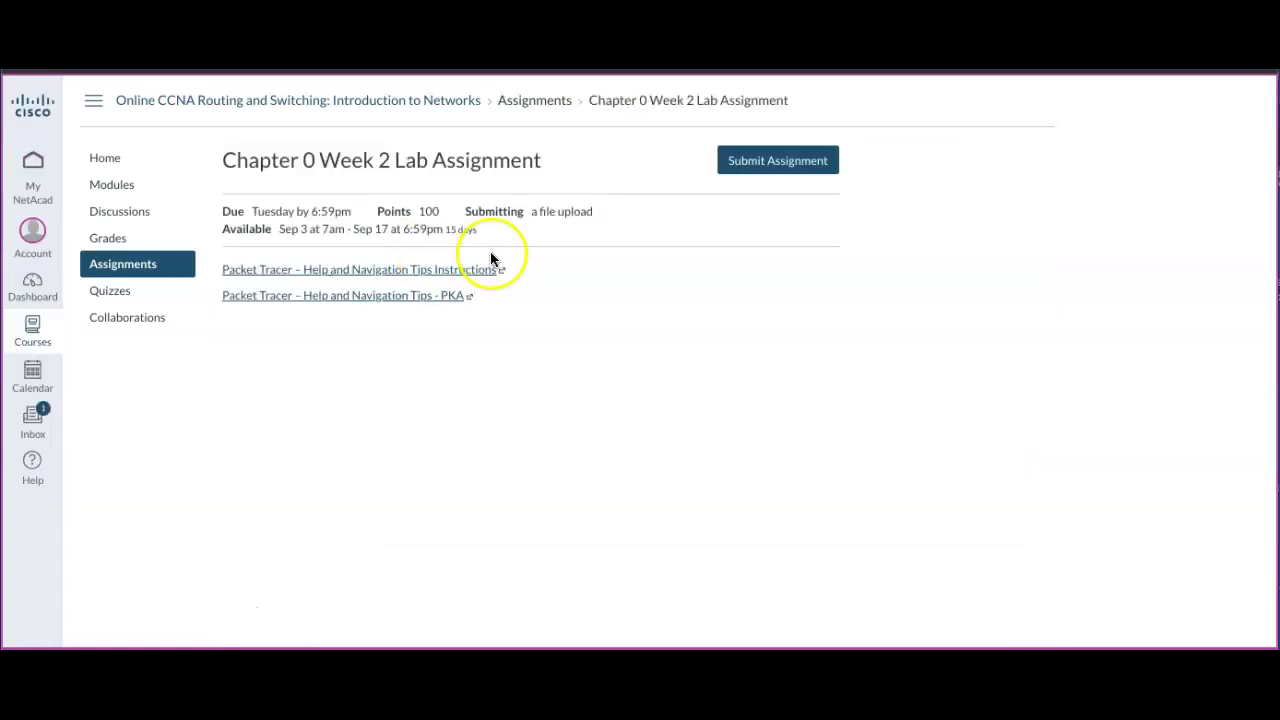
# Attach the saved DataComICHI .pkt file from the Desktop to the Chapter 0 Week 2 Lab Assignment and submit it.
pyautogui.click(760, 163)
pyautogui.scroll(-1, 677, 258)
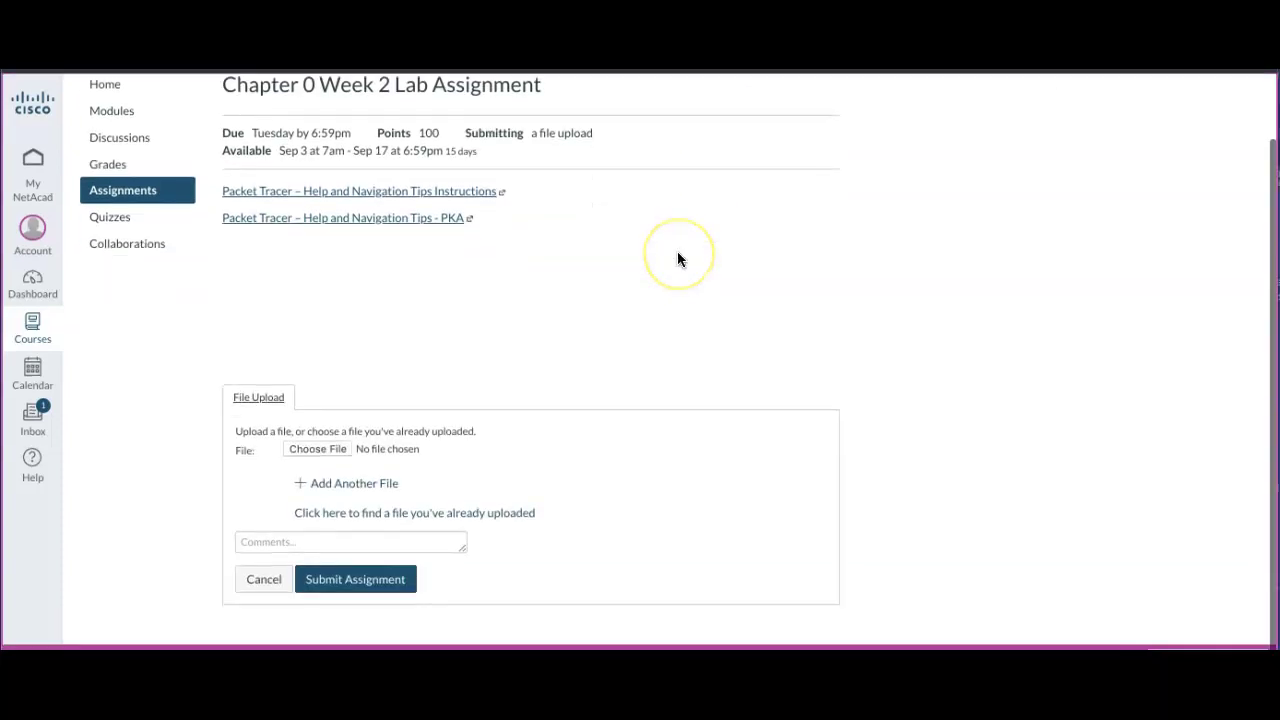
pyautogui.click(322, 451)
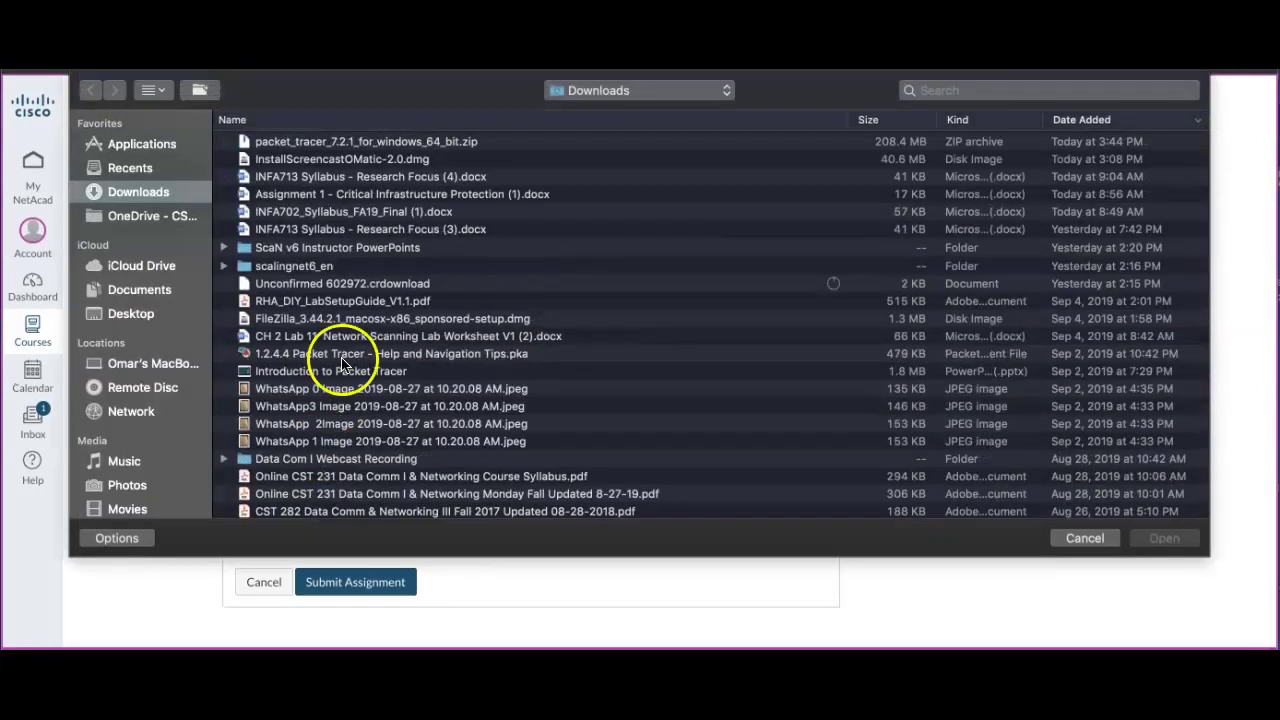
pyautogui.scroll(2, 335, 252)
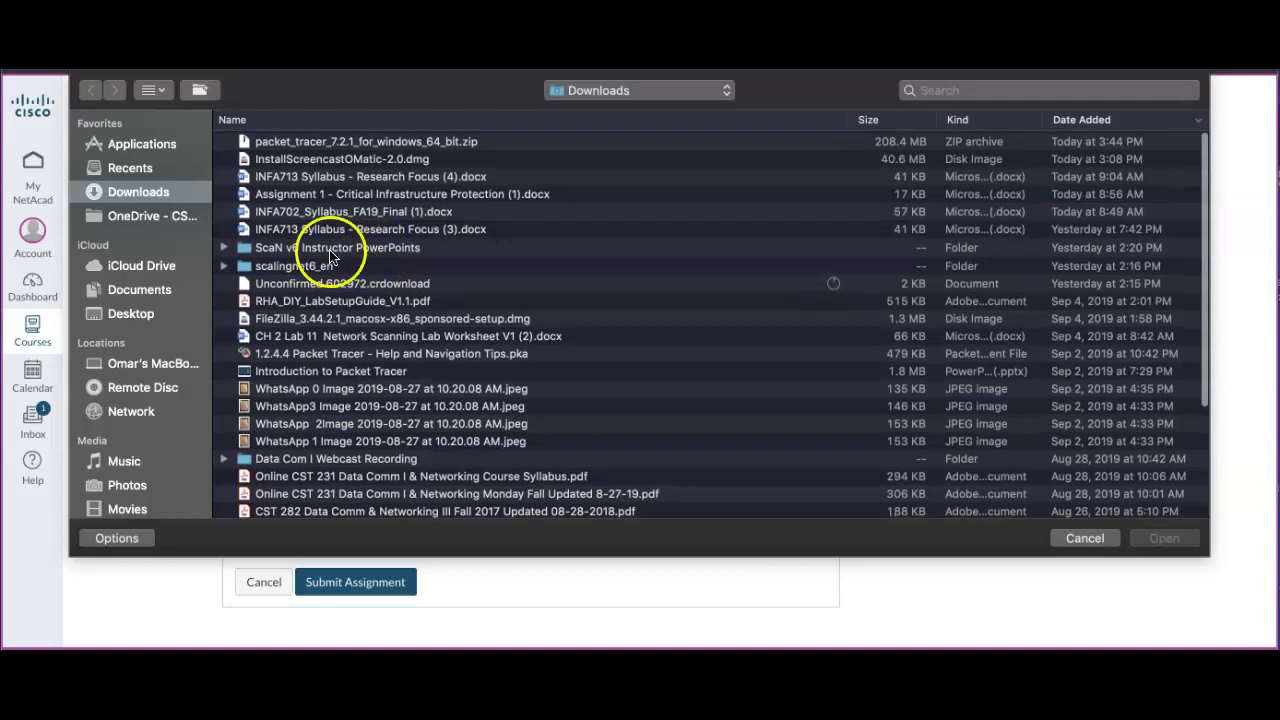
pyautogui.click(133, 316)
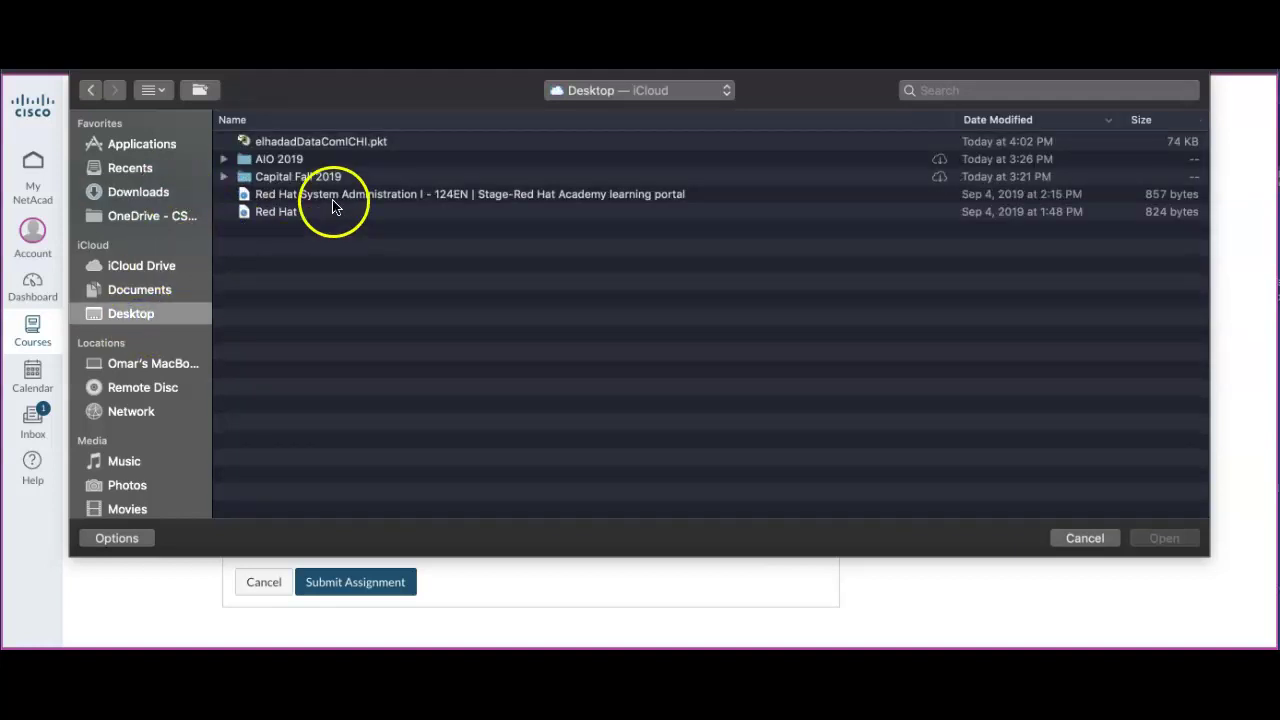
pyautogui.click(328, 143)
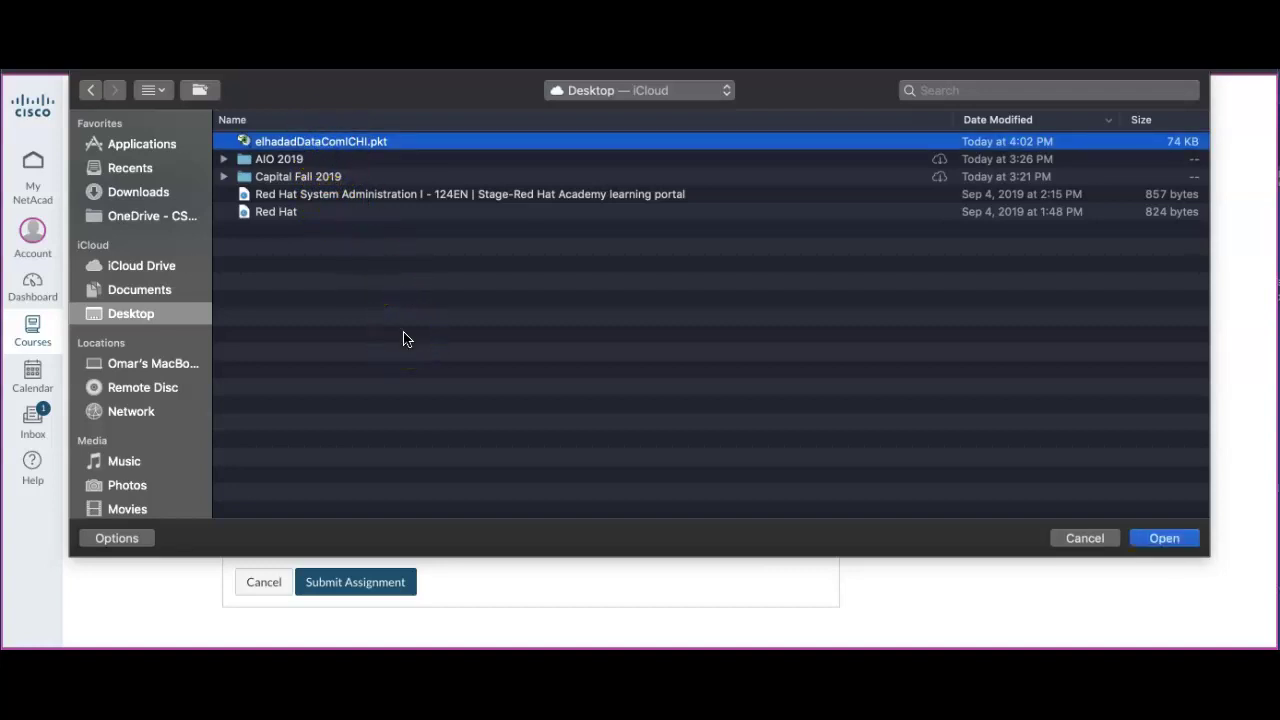
pyautogui.click(1164, 540)
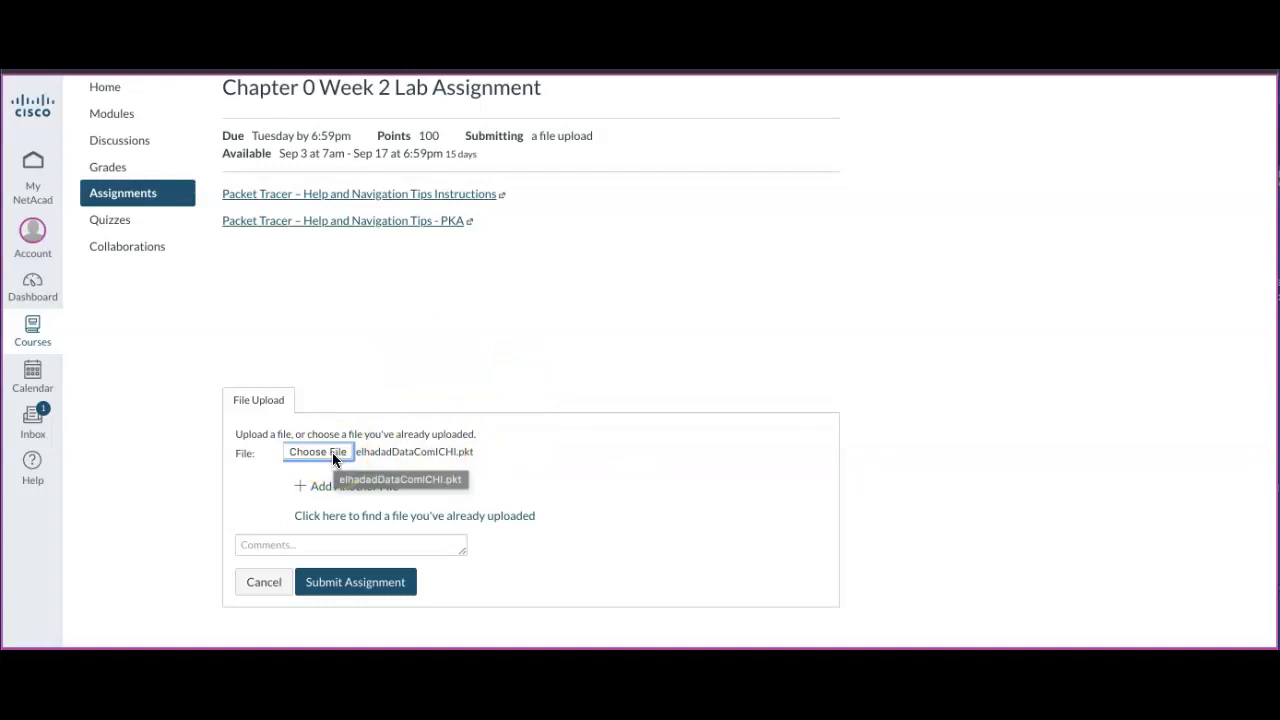
pyautogui.click(352, 584)
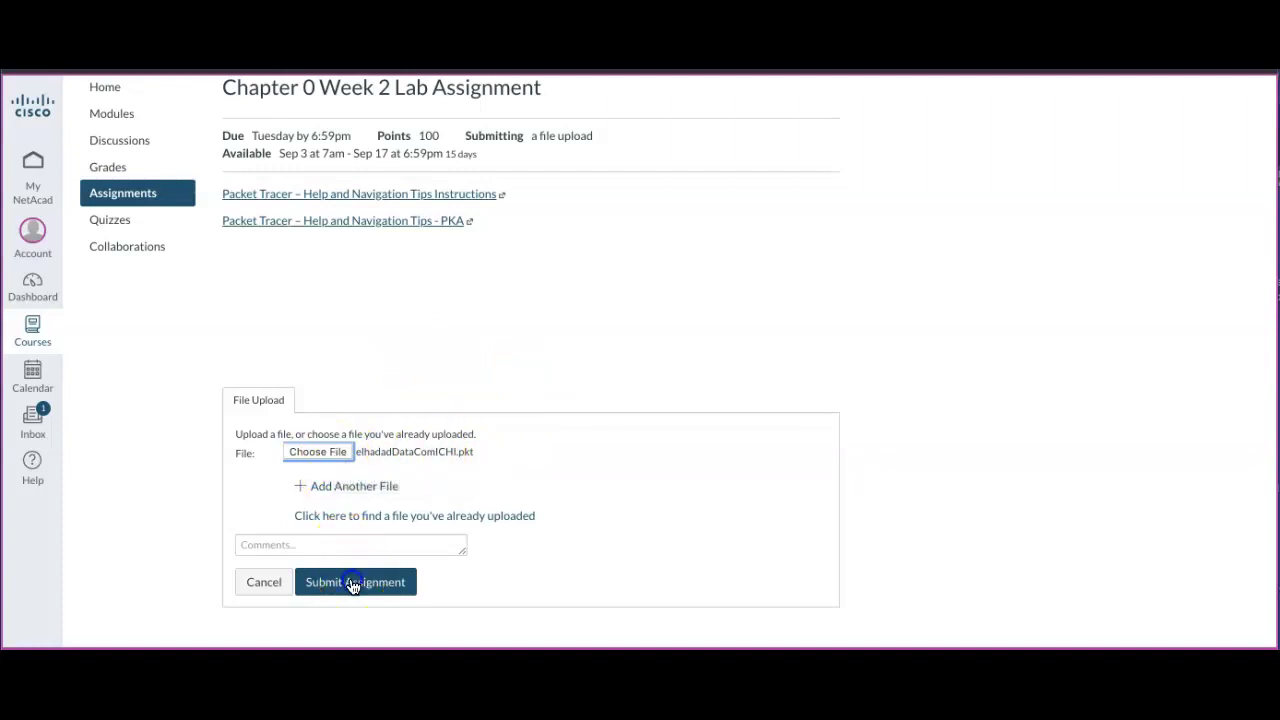